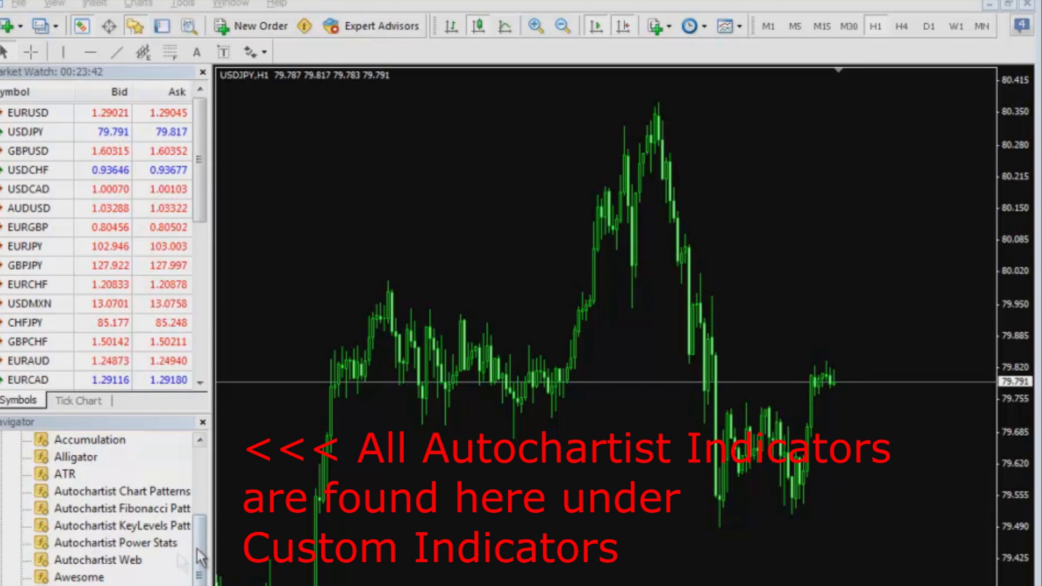
- Attach the Autochartist Web indicator to the USDJPY chart, keeping DLL imports allowed
left_click(82, 562)
left_click_drag(83, 565, 632, 452)
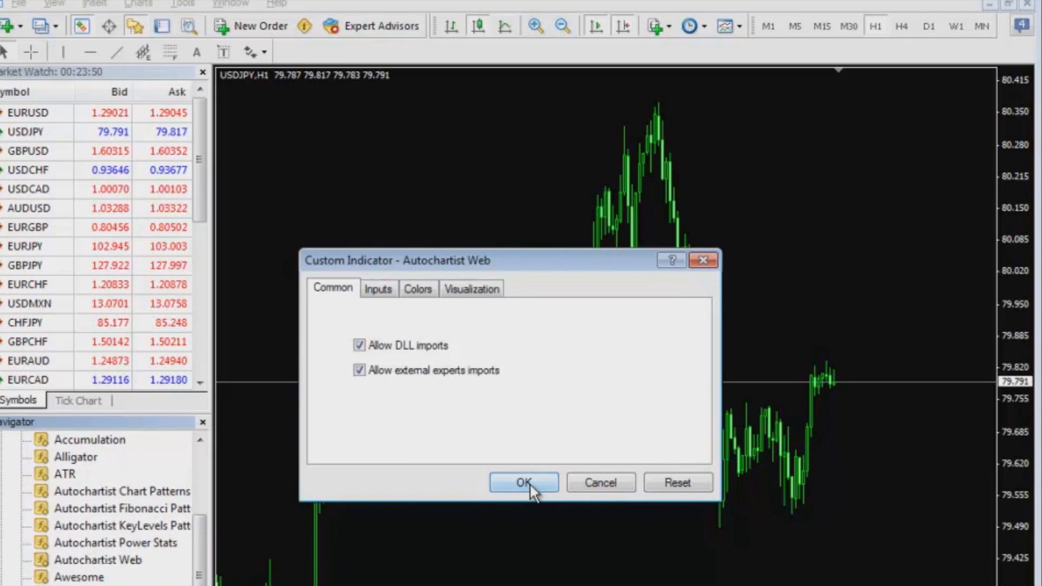
left_click(531, 482)
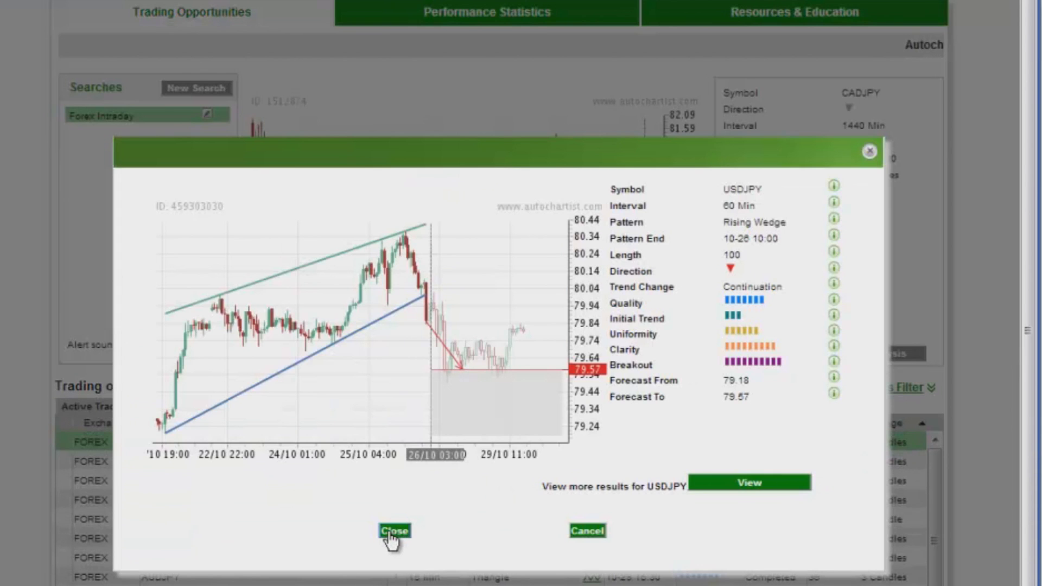
- Close the USDJPY Rising Wedge pop-up to reach the Forex Intraday trading opportunities list
left_click(393, 534)
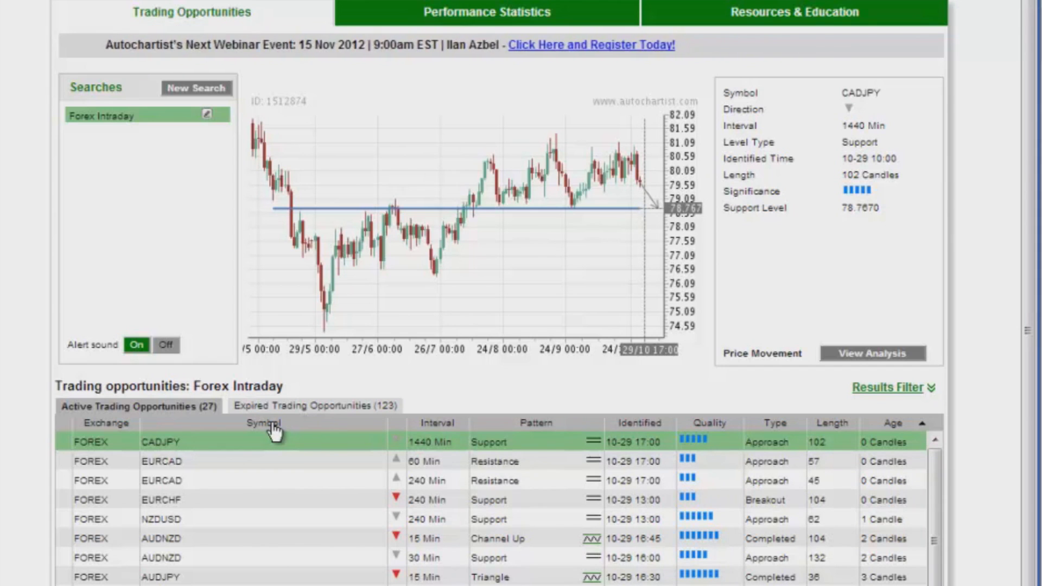
- Sort opportunities by symbol and review the AUDNZD, AUDUSD and CADJPY 1440 Min setups
left_click(272, 424)
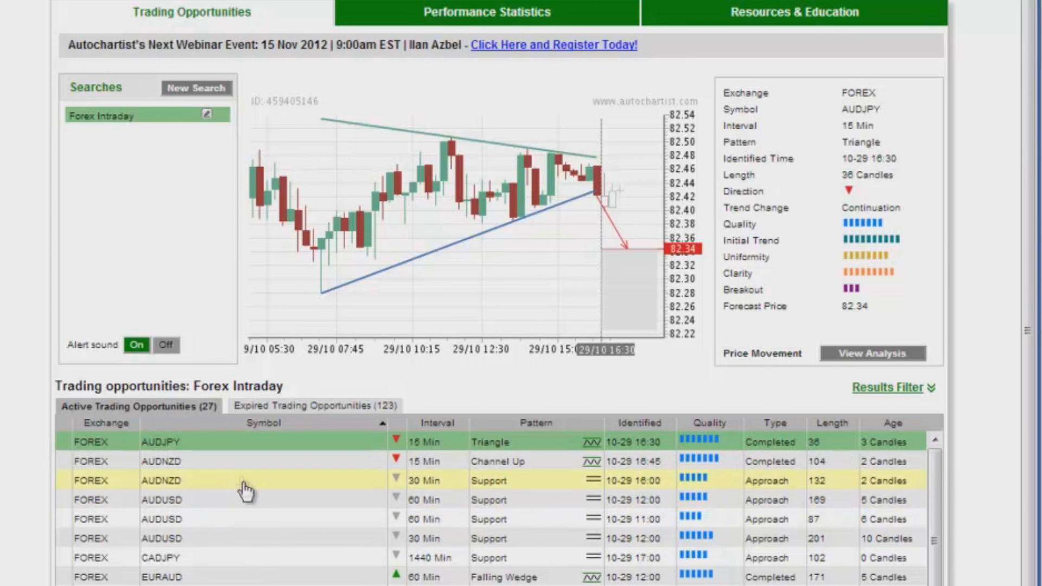
left_click(242, 463)
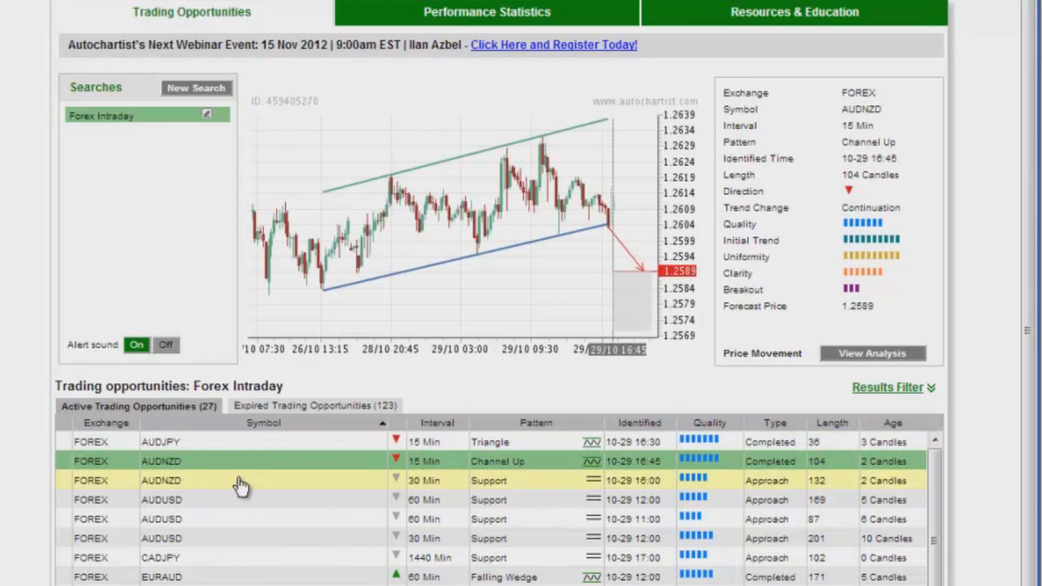
left_click(242, 483)
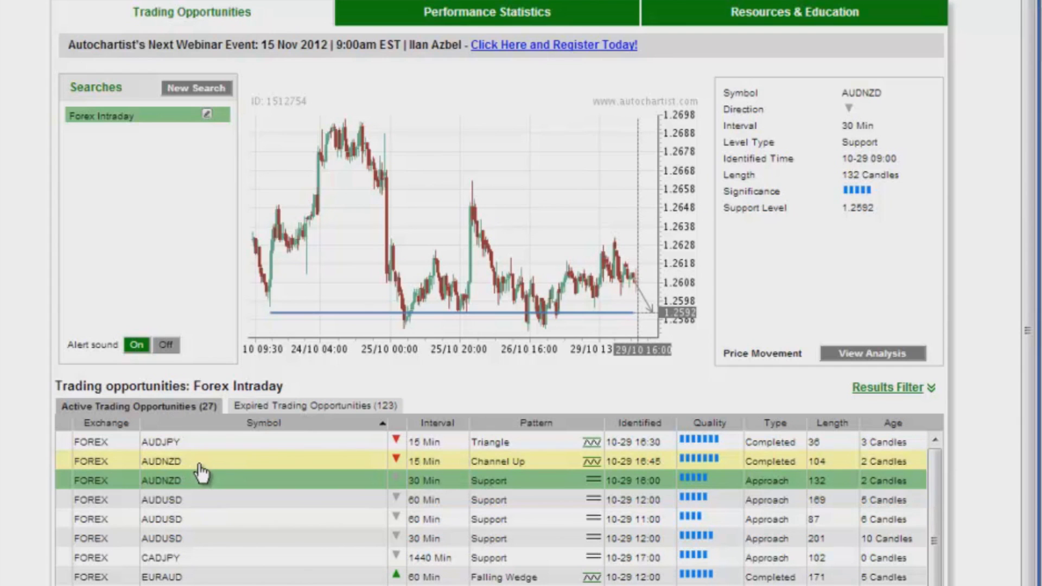
left_click(199, 499)
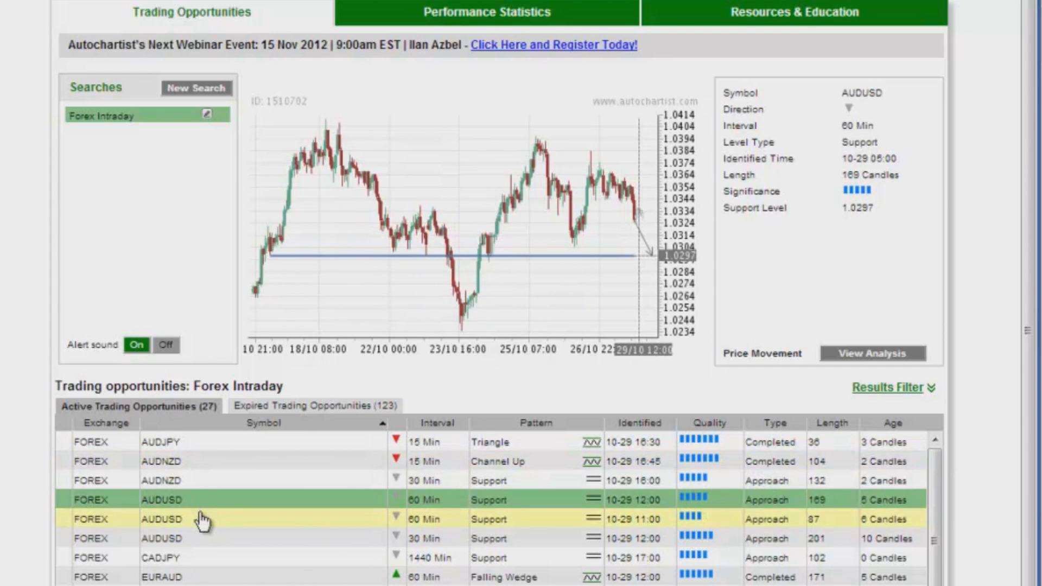
left_click(201, 519)
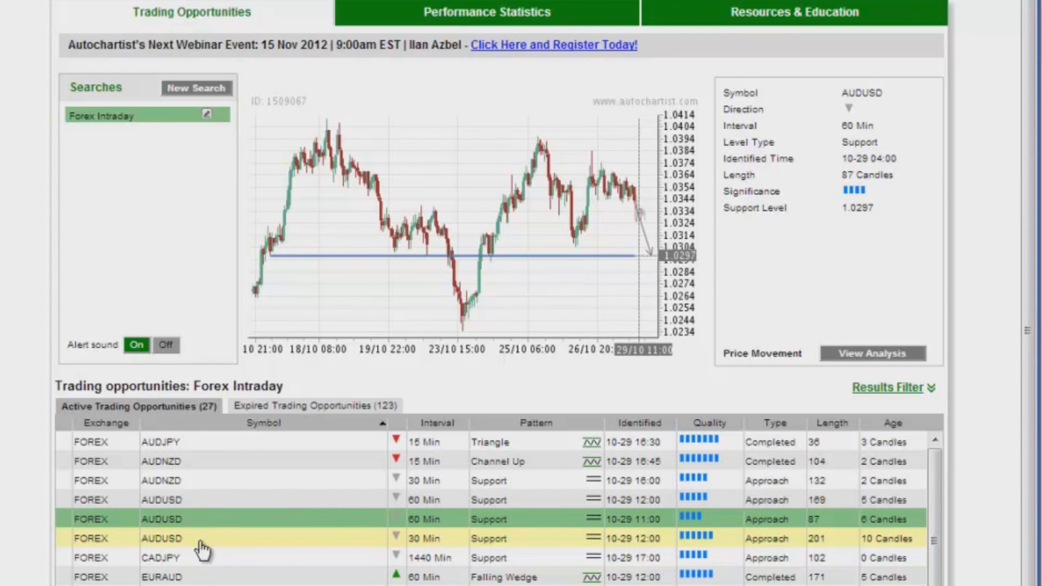
left_click(202, 541)
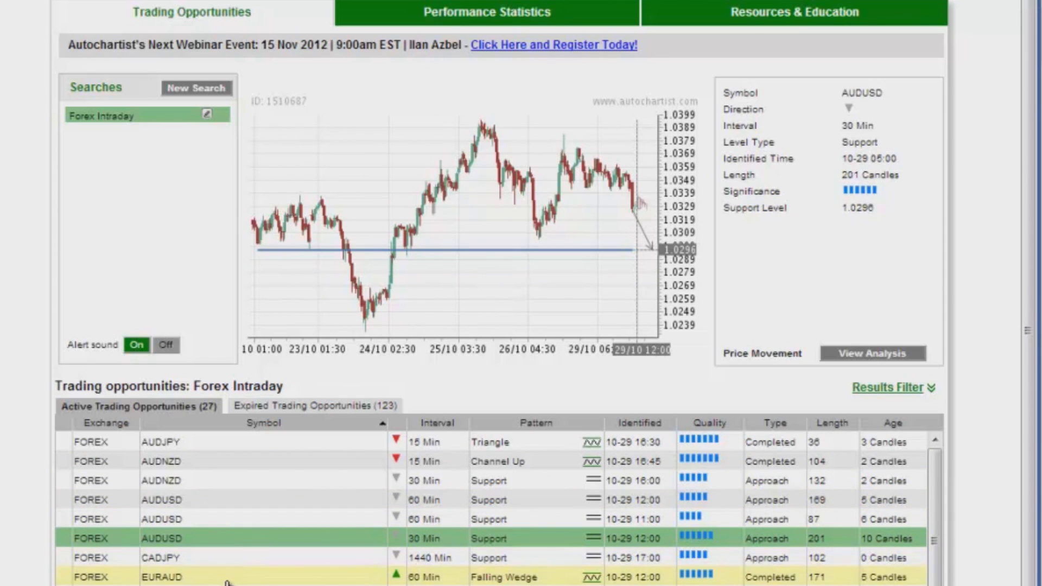
left_click(226, 559)
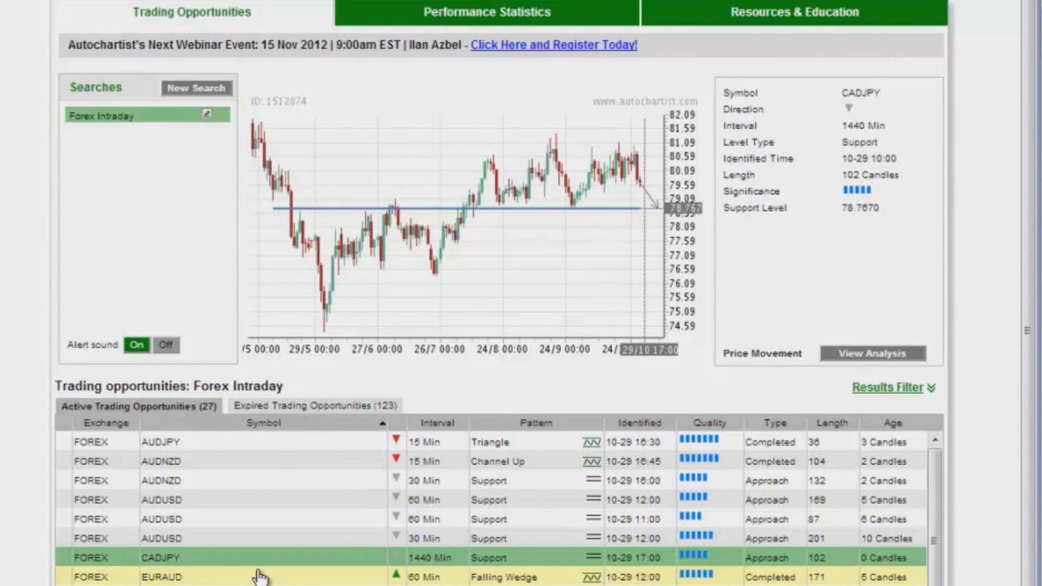
- Step through the EURAUD Falling Wedge setups, then compare the EURCAD 240 Min and 15 Min resistance levels
left_click(260, 577)
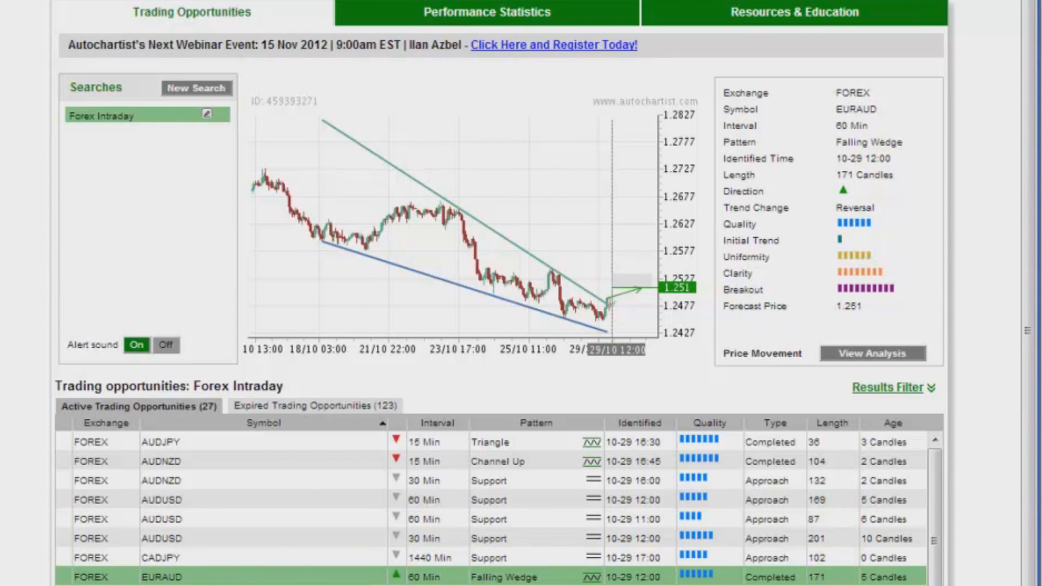
key("Down")
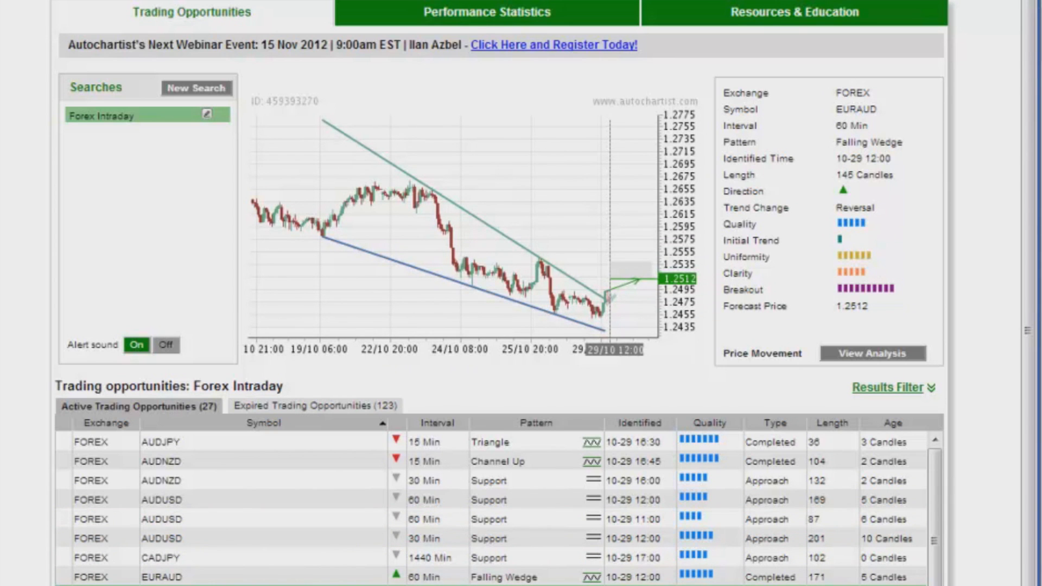
key("Down")
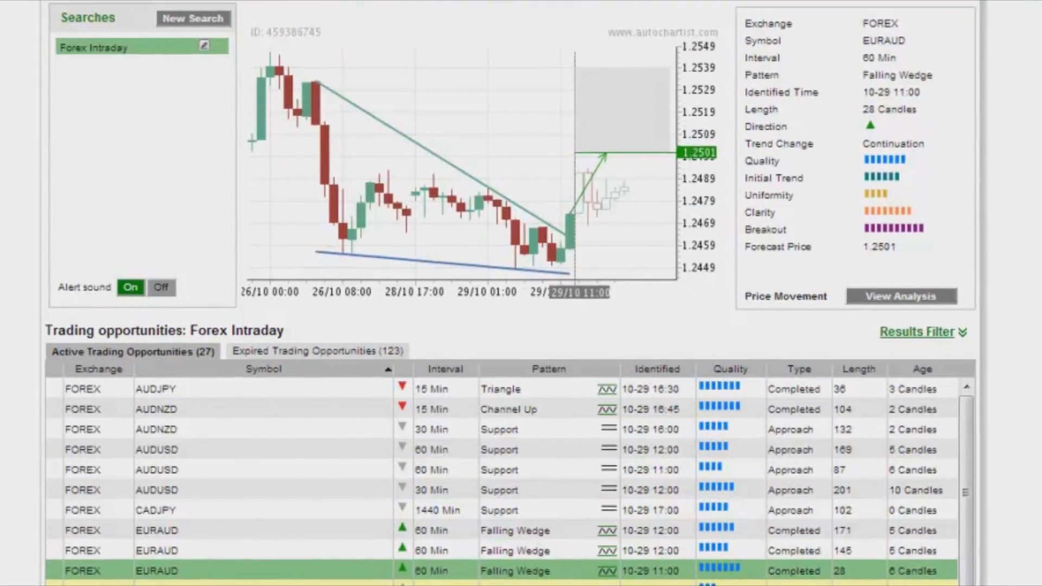
key("Down")
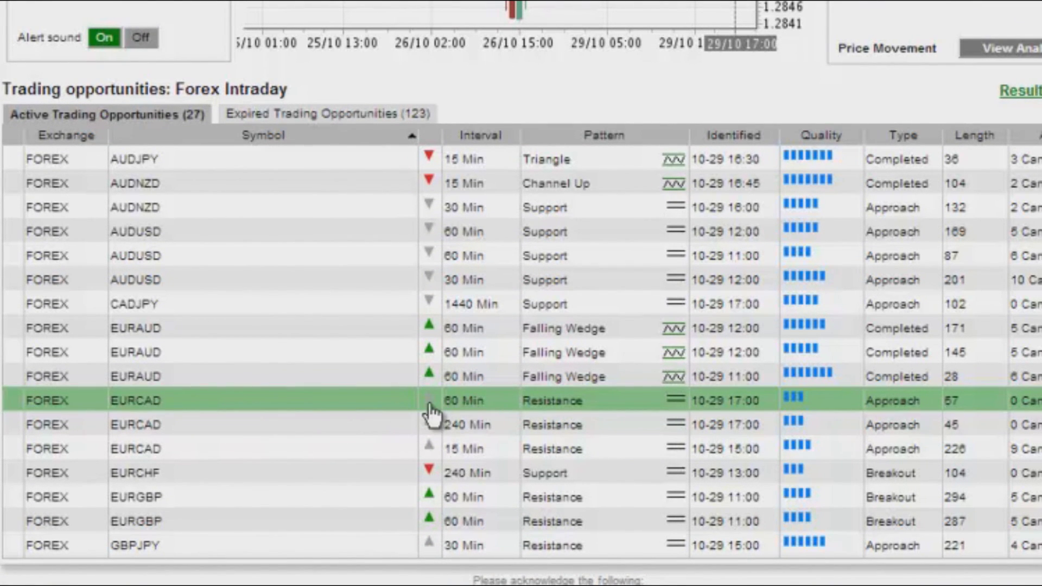
left_click(245, 429)
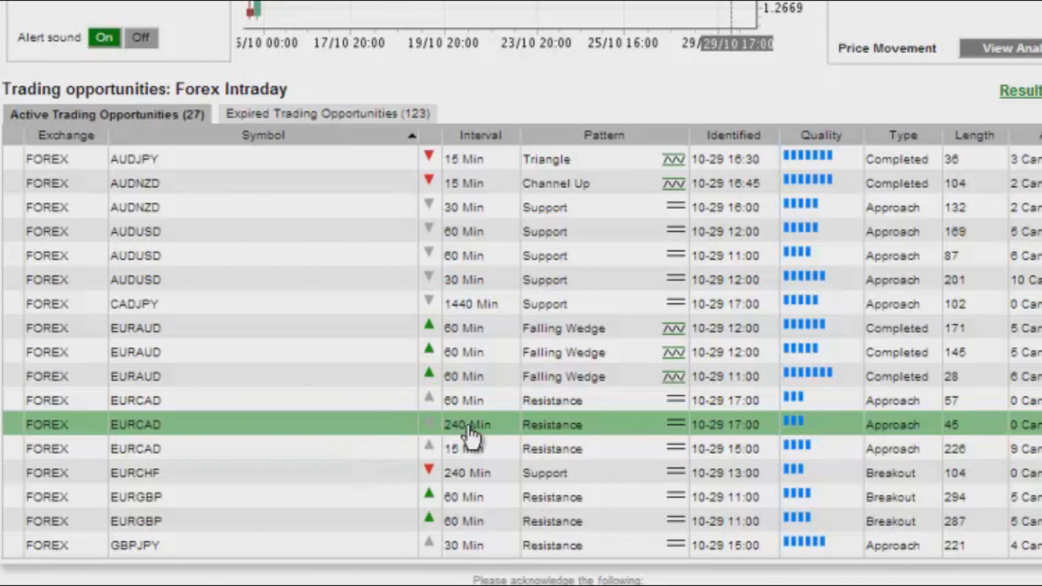
left_click(236, 456)
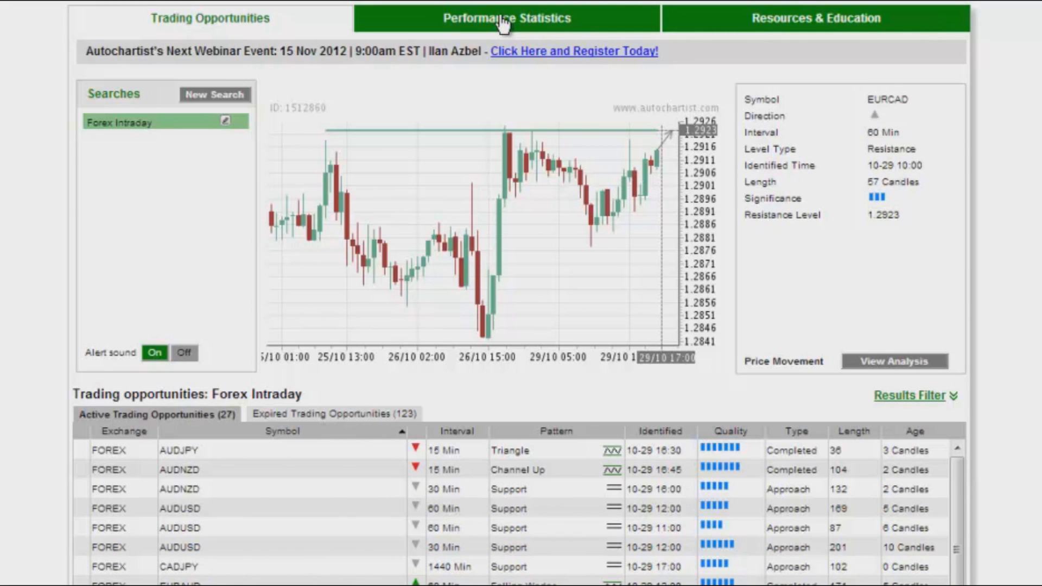
- Look up EURCAD's 77% Forex key-level breakout success rate in Performance Statistics, then close the report
left_click(504, 25)
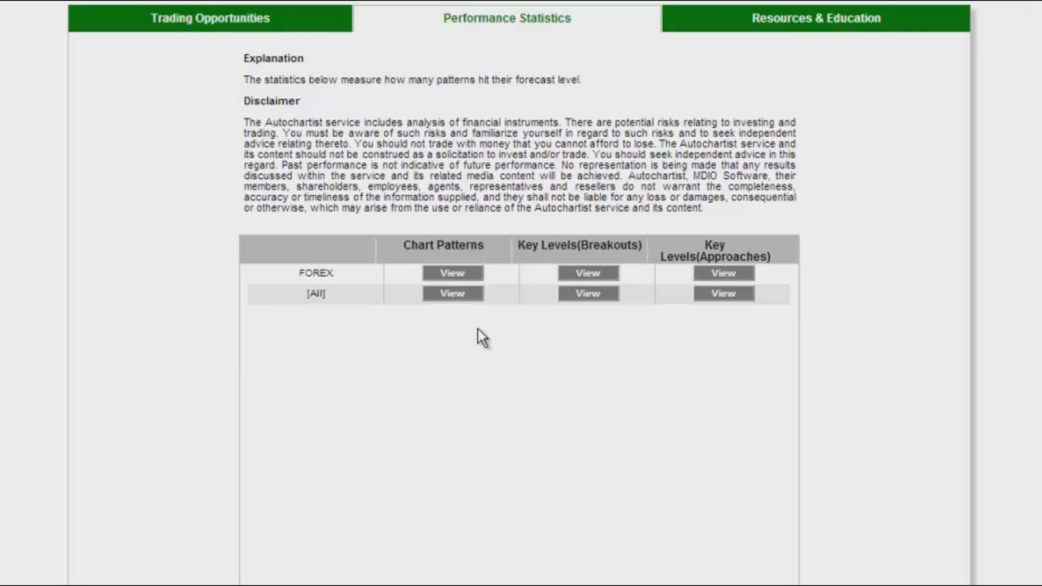
left_click(596, 275)
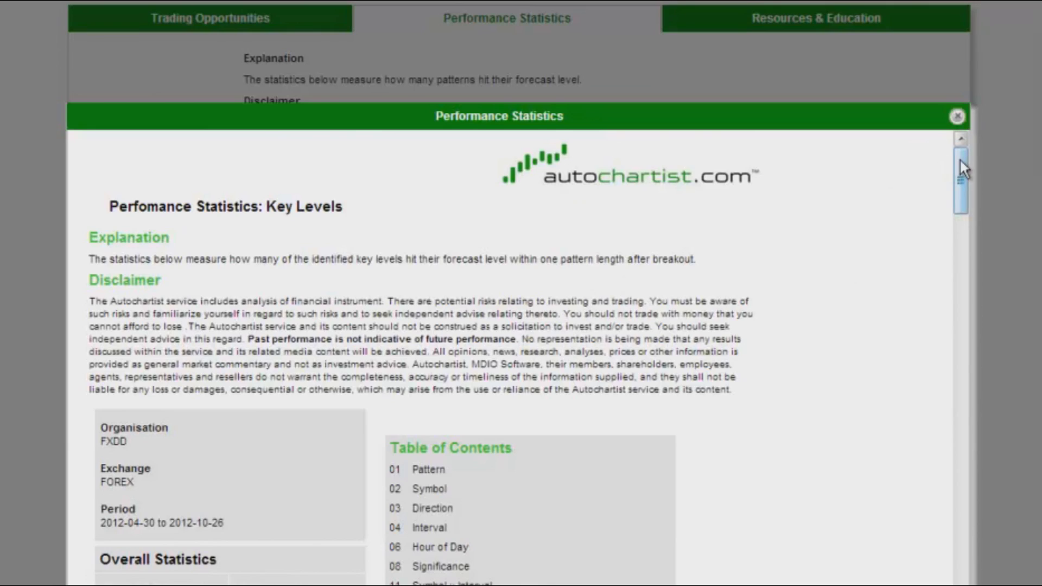
left_click_drag(960, 158, 958, 278)
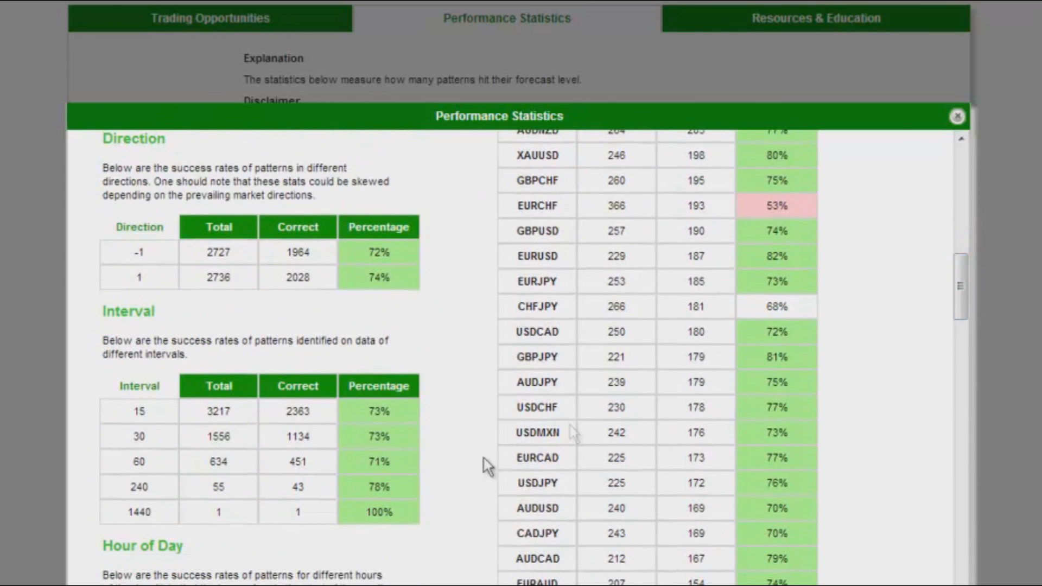
left_click_drag(515, 458, 771, 459)
left_click(774, 458)
left_click(957, 116)
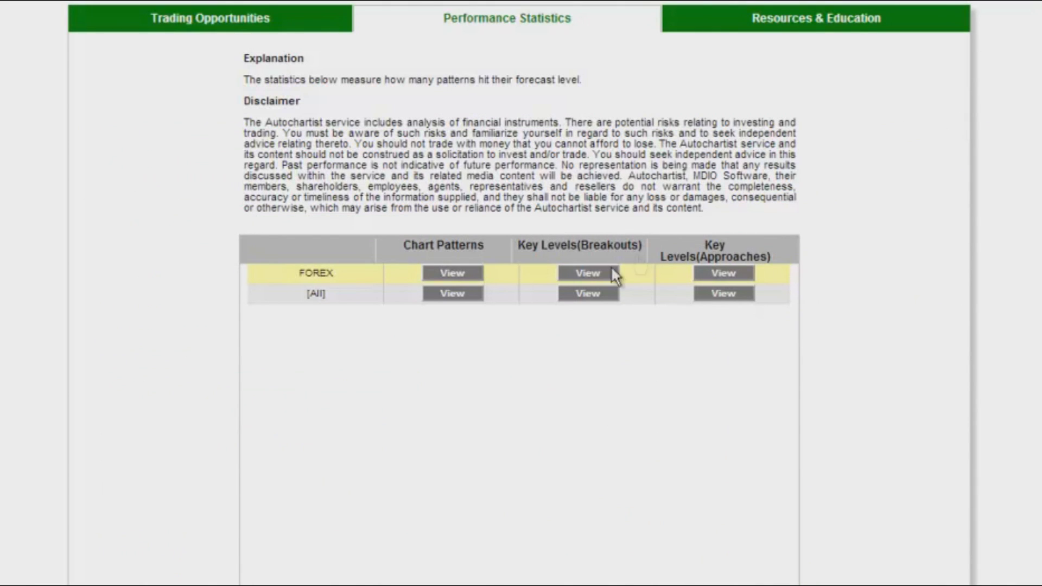
left_click(708, 274)
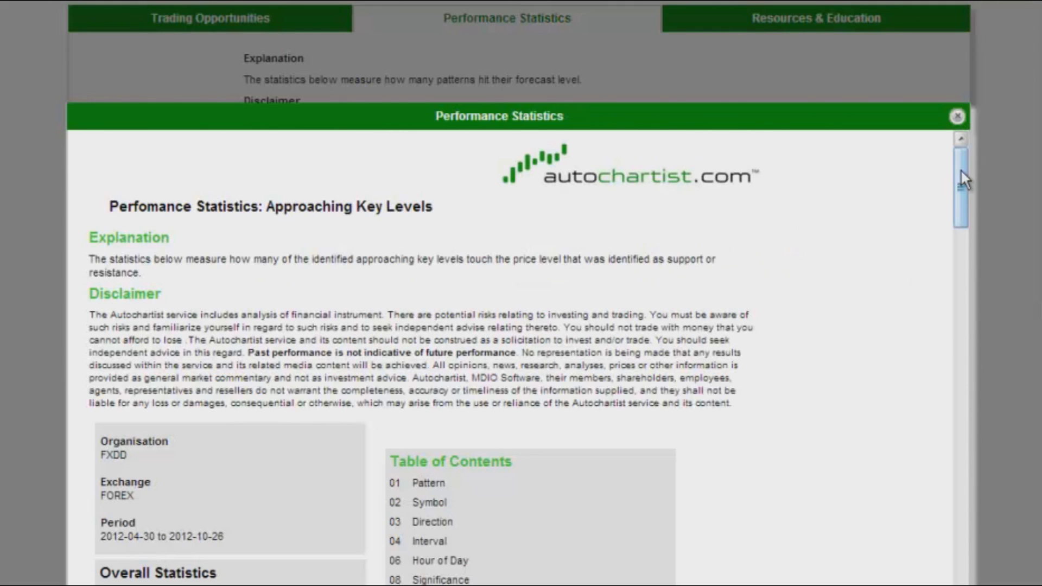
left_click_drag(961, 173, 953, 321)
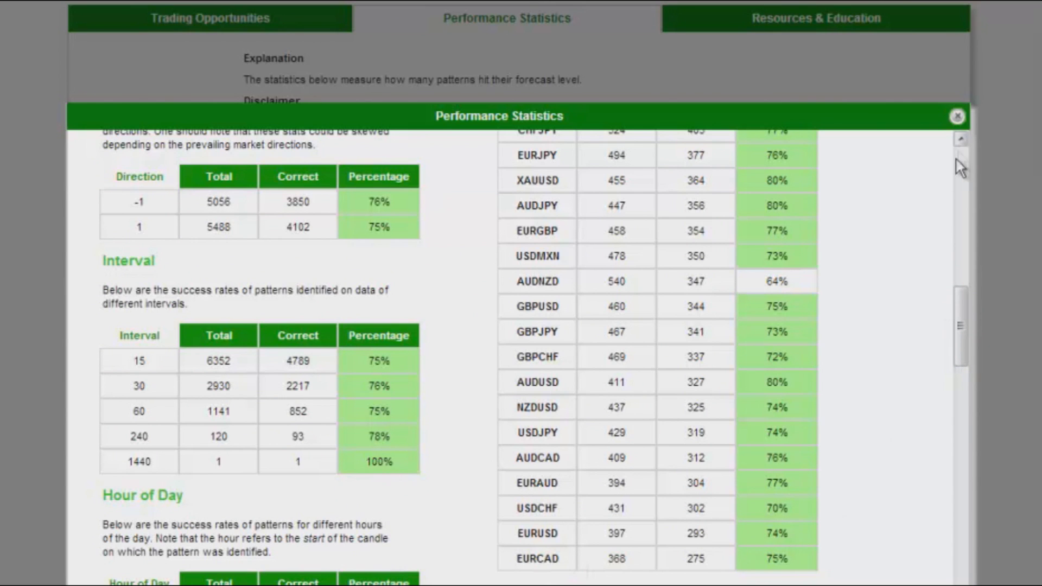
left_click(957, 116)
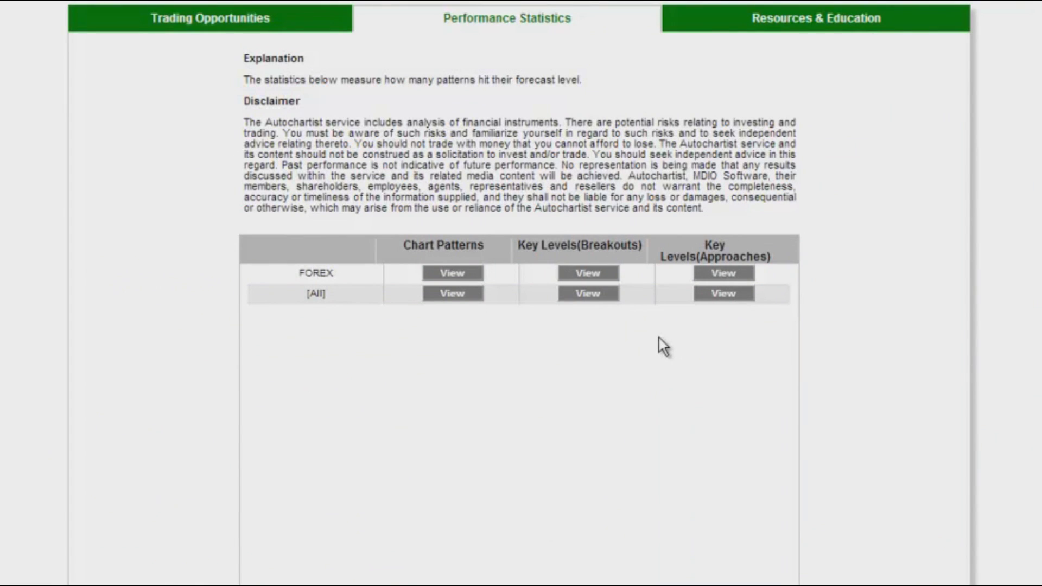
- Look up EURCAD's 69% Forex chart-pattern success rate, close the report and return to Trading Opportunities
left_click(464, 276)
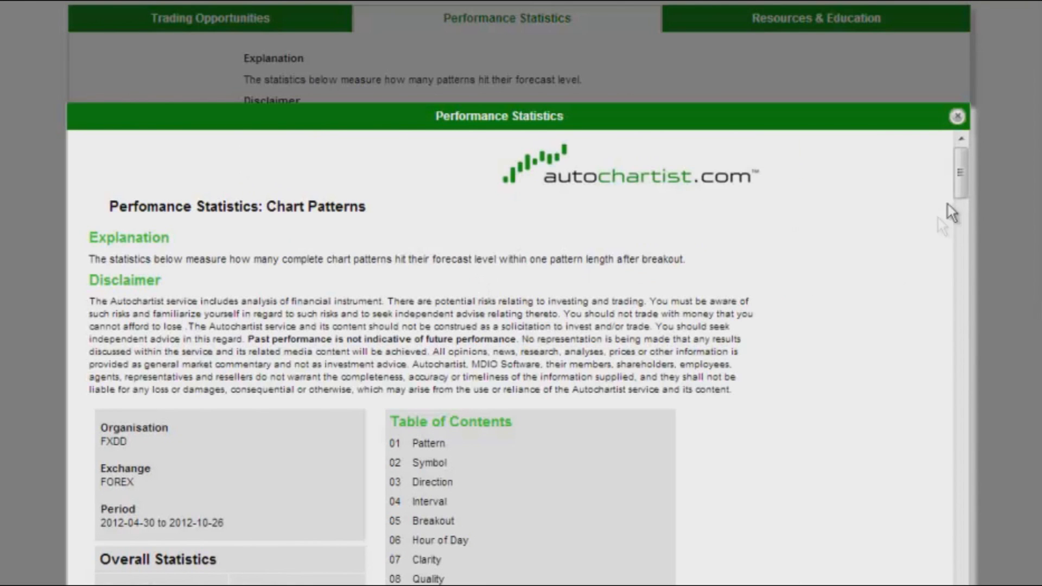
left_click_drag(959, 168, 959, 264)
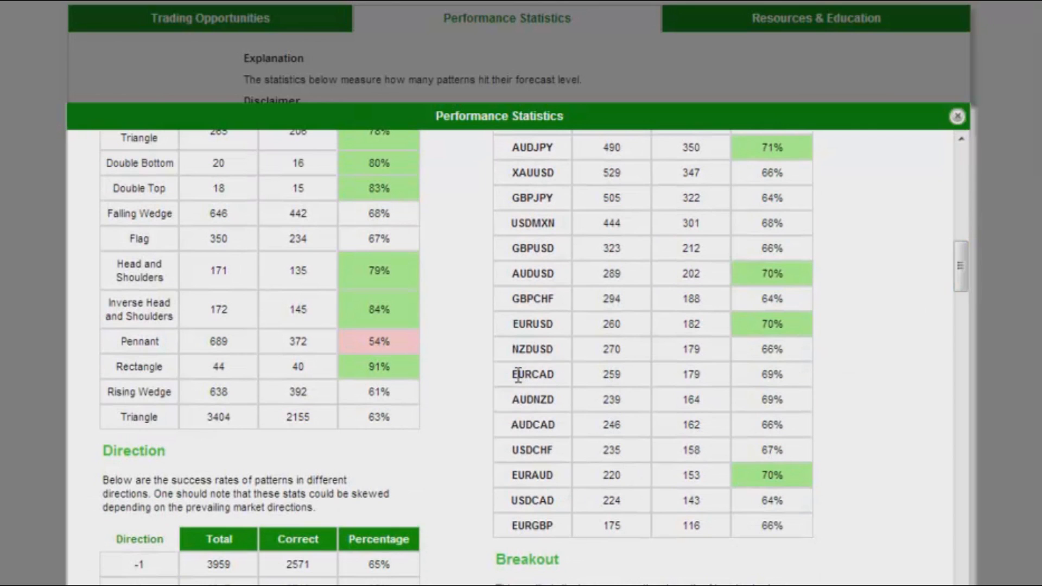
left_click_drag(511, 375, 775, 375)
left_click(784, 375)
left_click(956, 116)
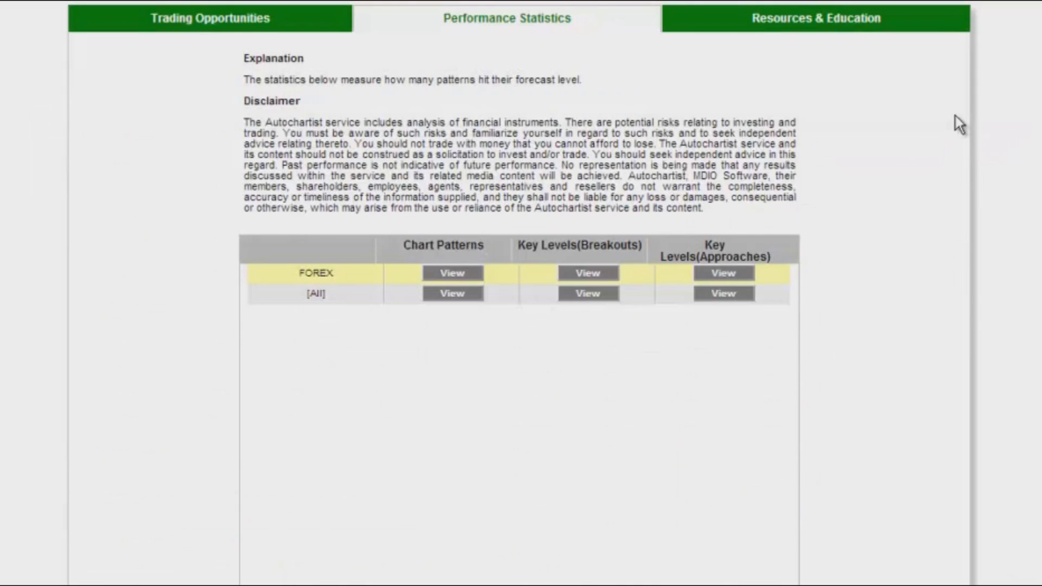
left_click(239, 19)
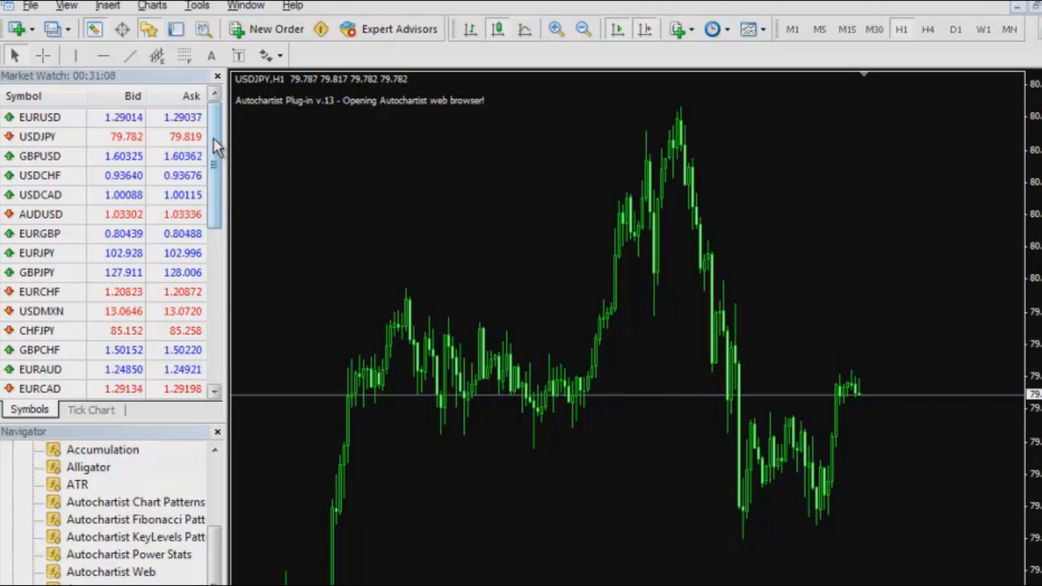
- Open a EURCAD chart, hide its grid, switch to candlesticks and enable chart shift
right_click(64, 386)
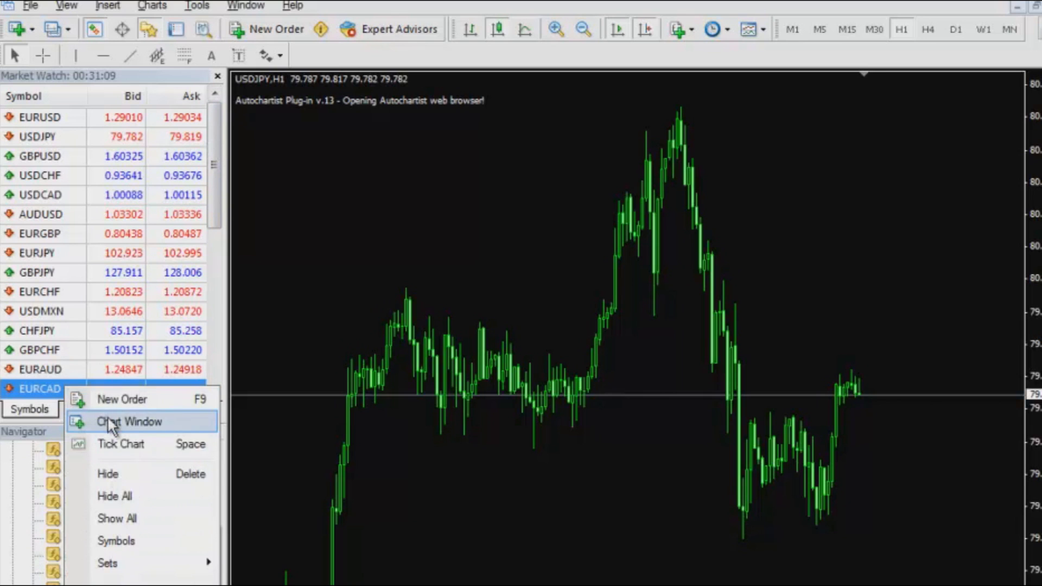
left_click(109, 419)
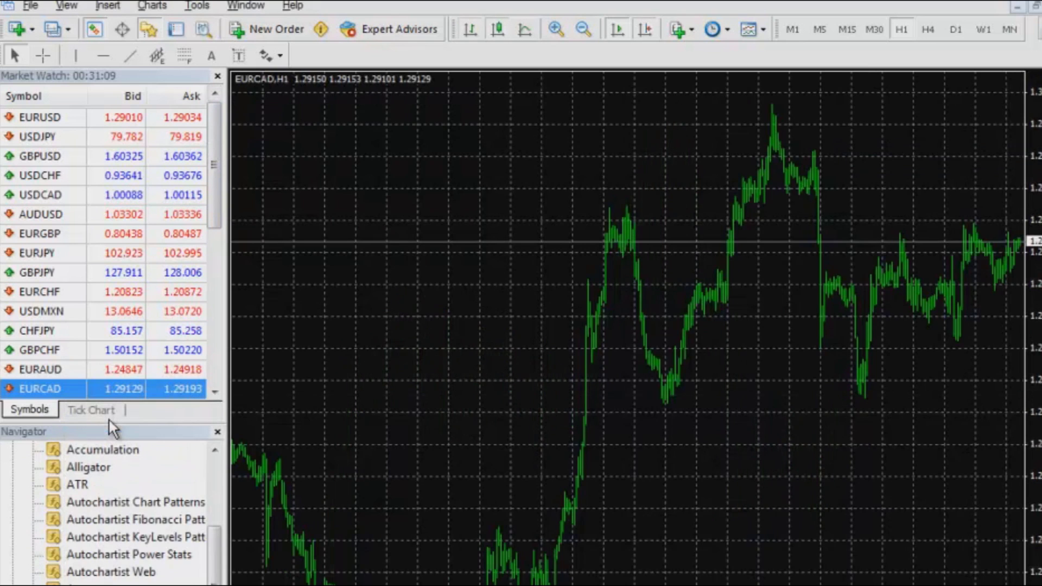
right_click(459, 159)
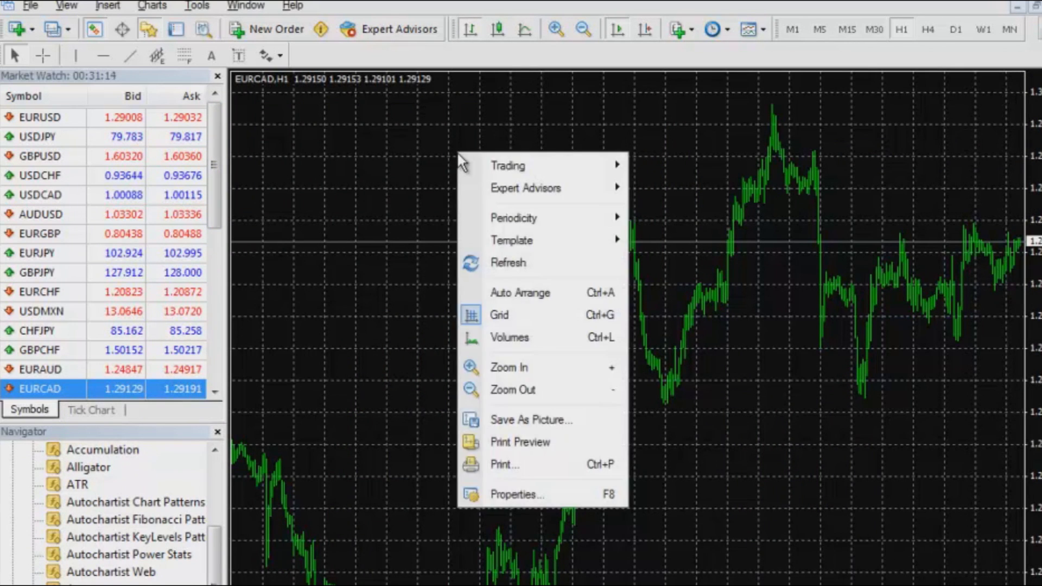
left_click(543, 315)
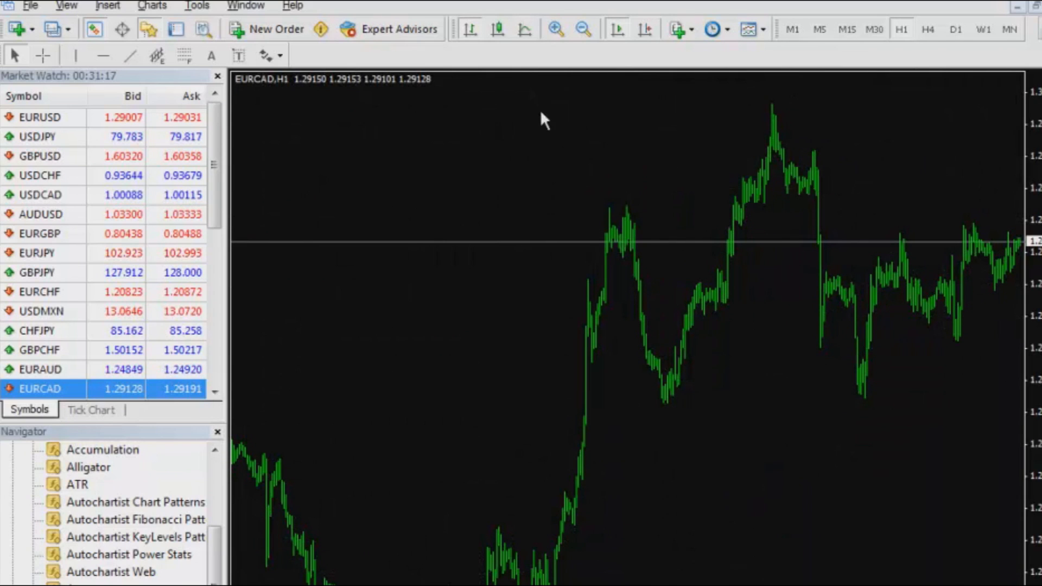
left_click(498, 30)
left_click(644, 36)
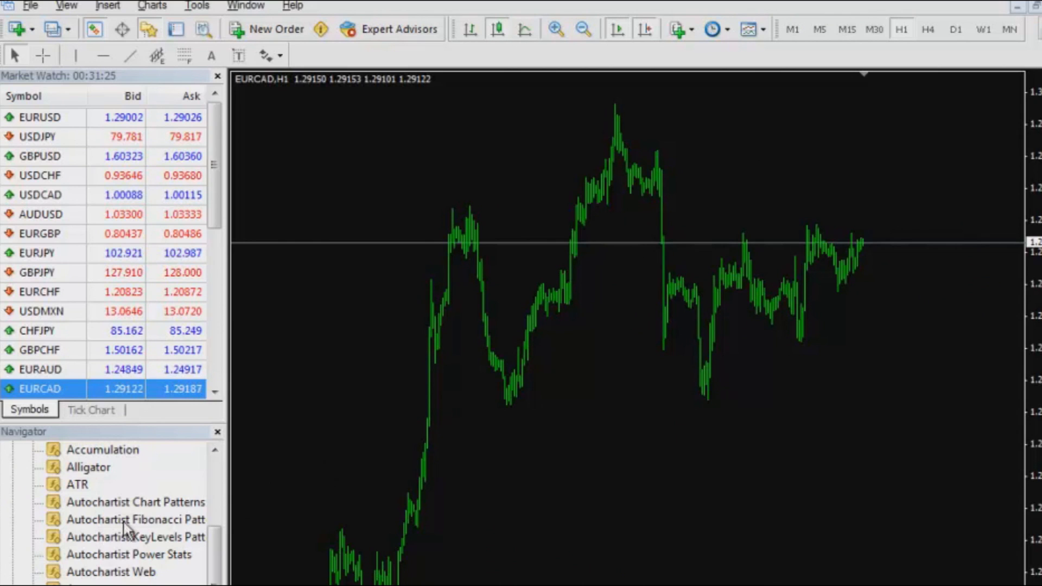
- Attach Autochartist KeyLevels Patterns to the EURCAD chart with Filter.ShowEmerging set to true
left_click_drag(103, 541, 568, 434)
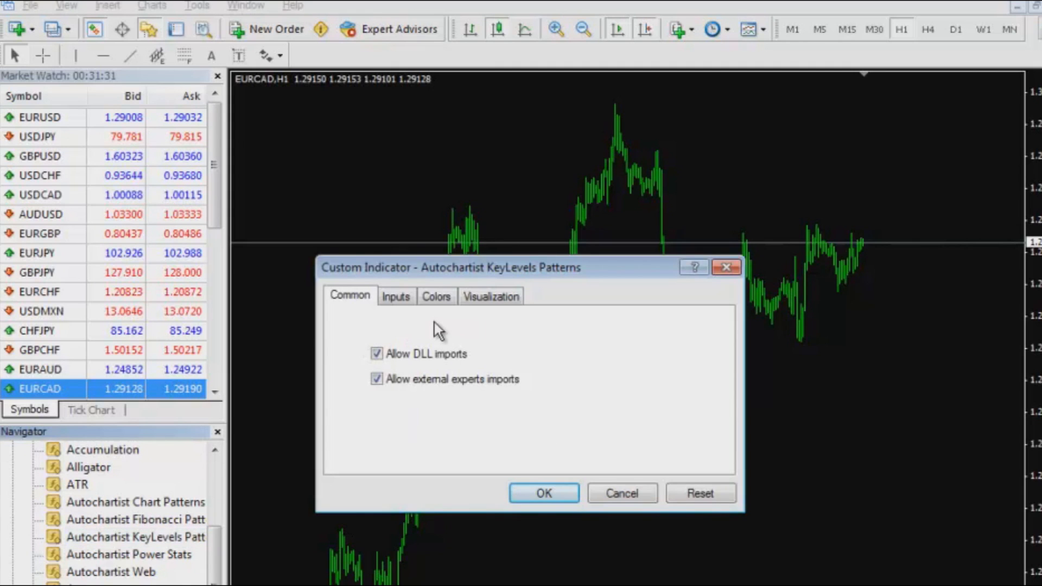
left_click(390, 298)
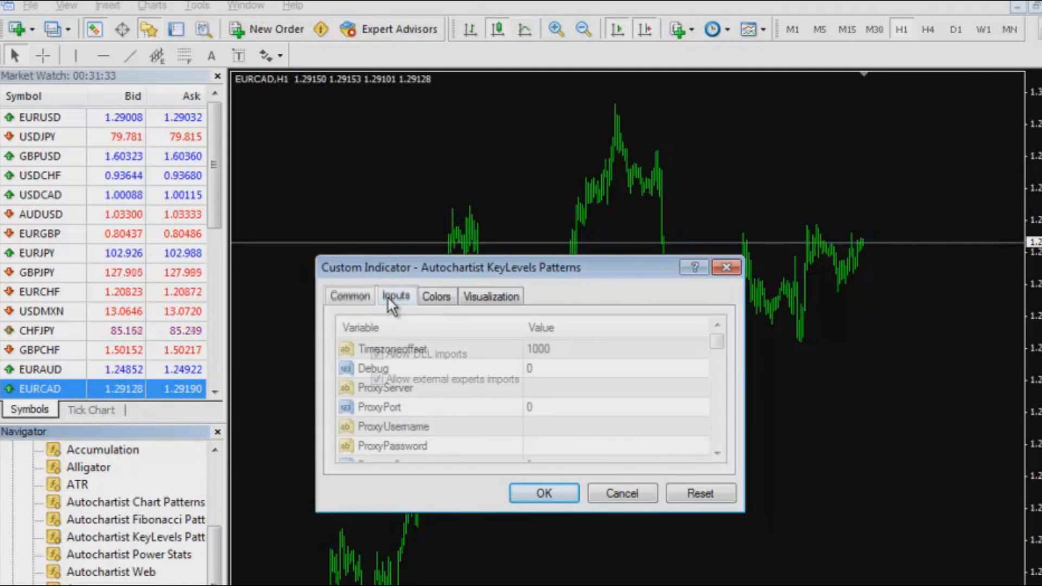
left_click(716, 452)
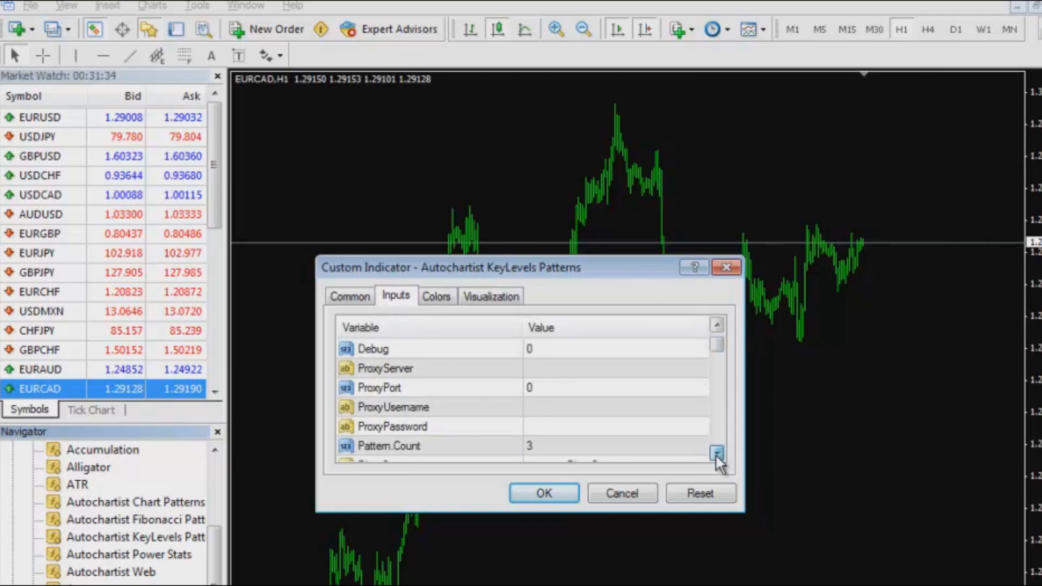
left_click(717, 453)
left_click(717, 452)
left_click(717, 453)
left_click(716, 453)
left_click(717, 453)
left_click(716, 453)
left_click(717, 453)
left_click(717, 453)
left_click(717, 453)
left_click(716, 453)
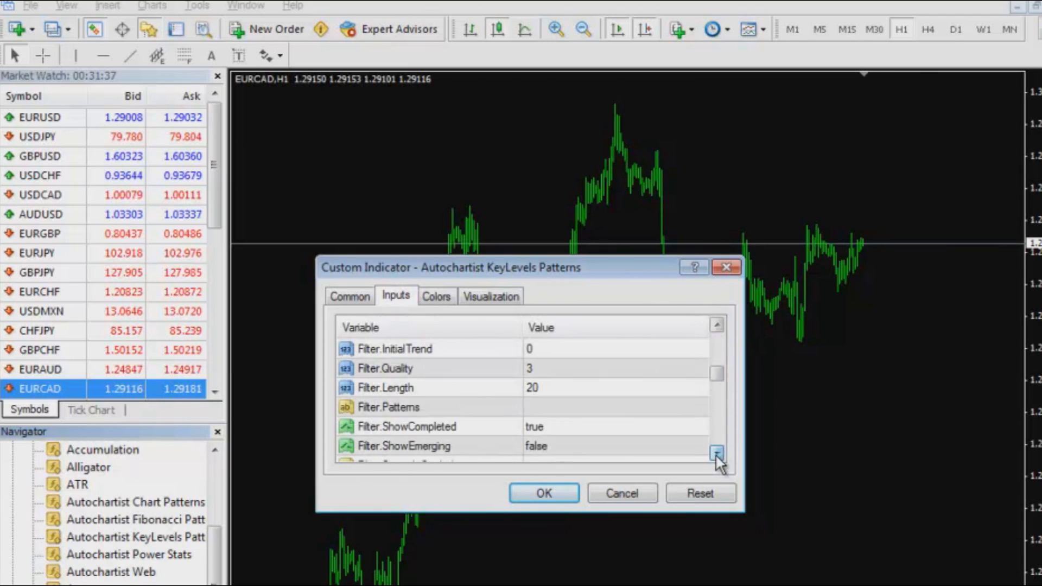
left_click(717, 453)
left_click(589, 427)
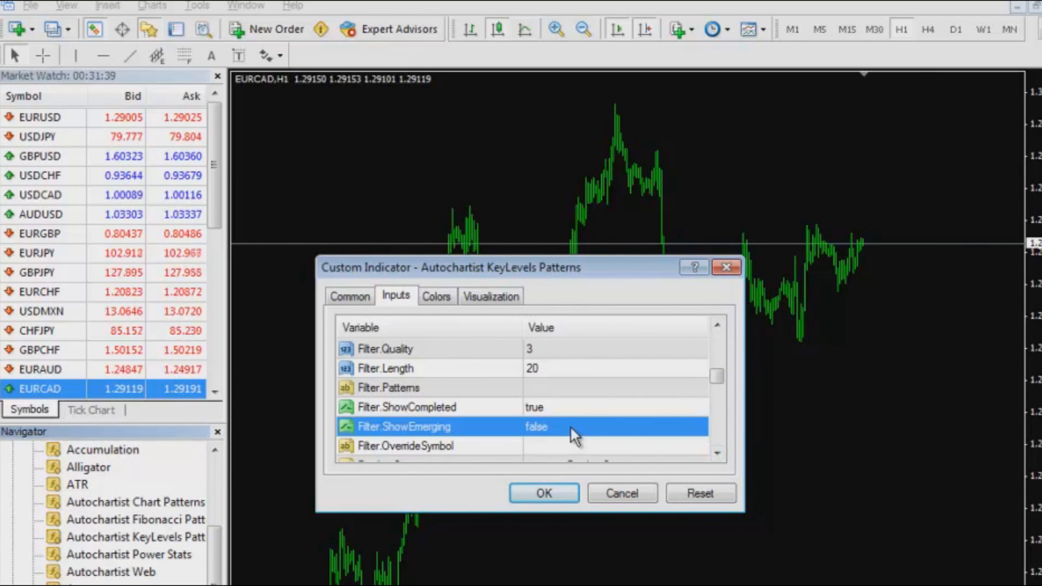
left_click(551, 428)
left_click(556, 455)
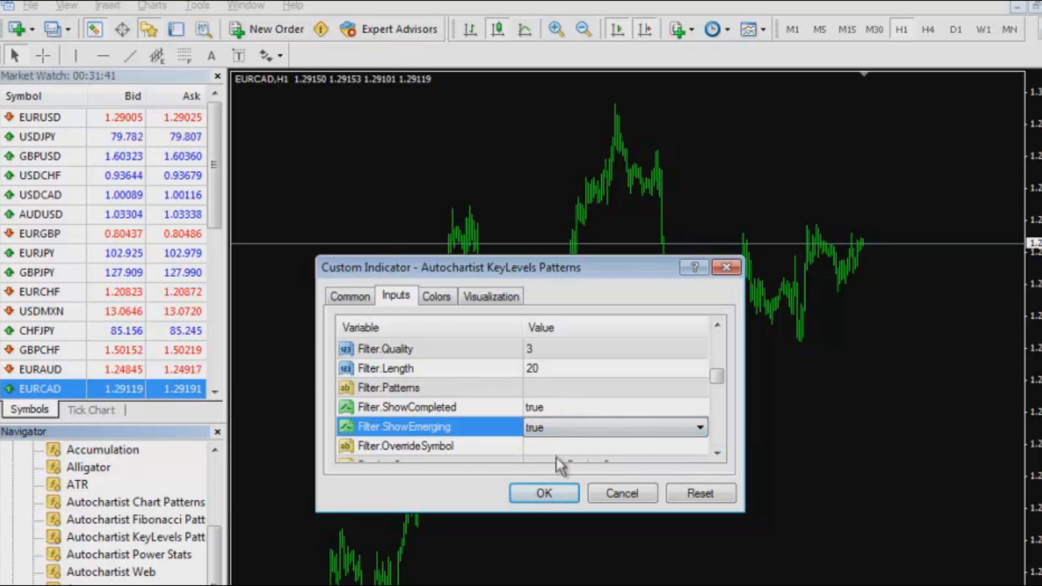
left_click(552, 490)
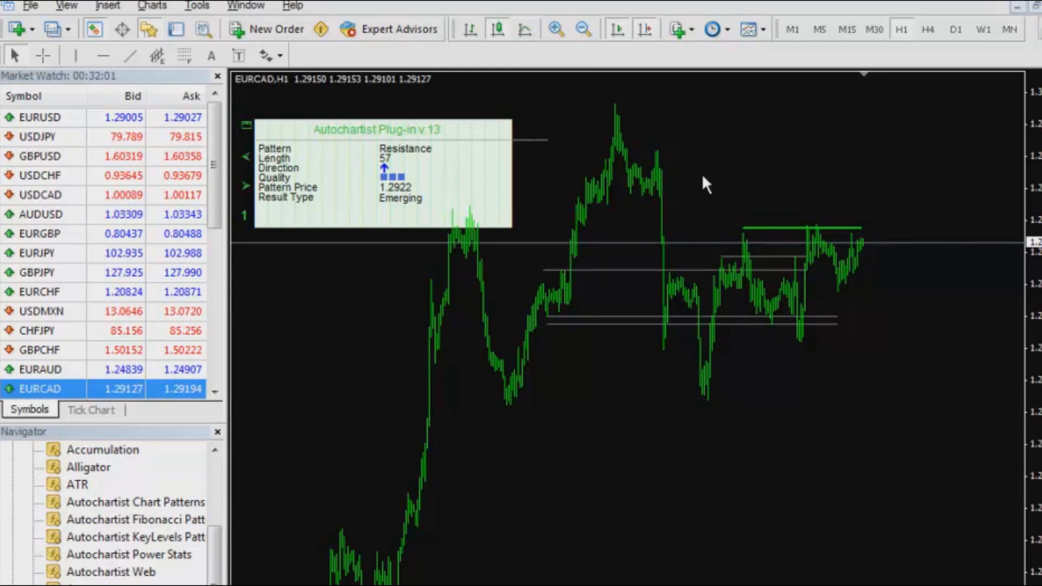
- Zoom in on the EURCAD chart and buy 0.10 lots at market
left_click(563, 31)
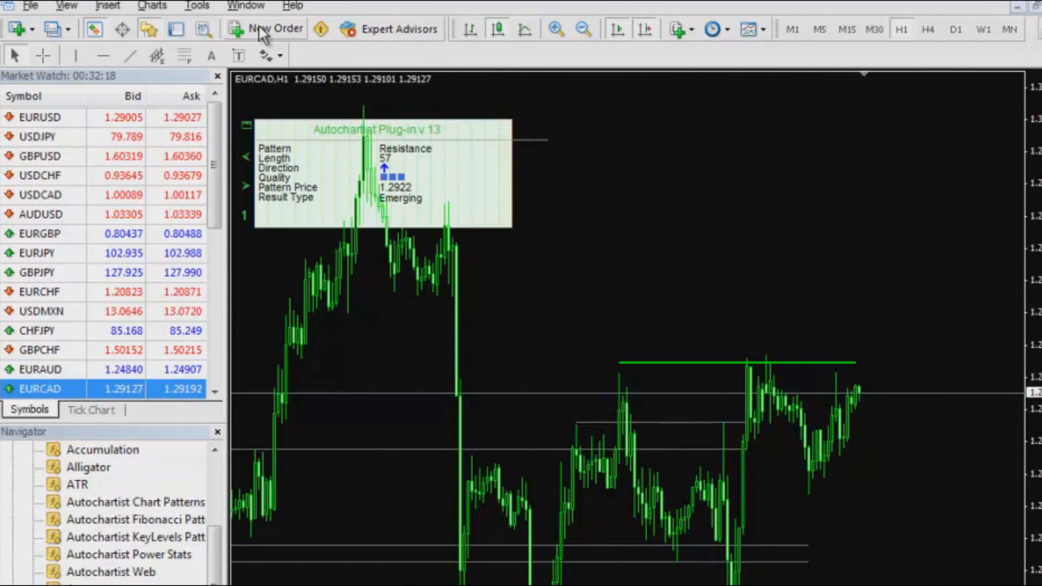
left_click(262, 31)
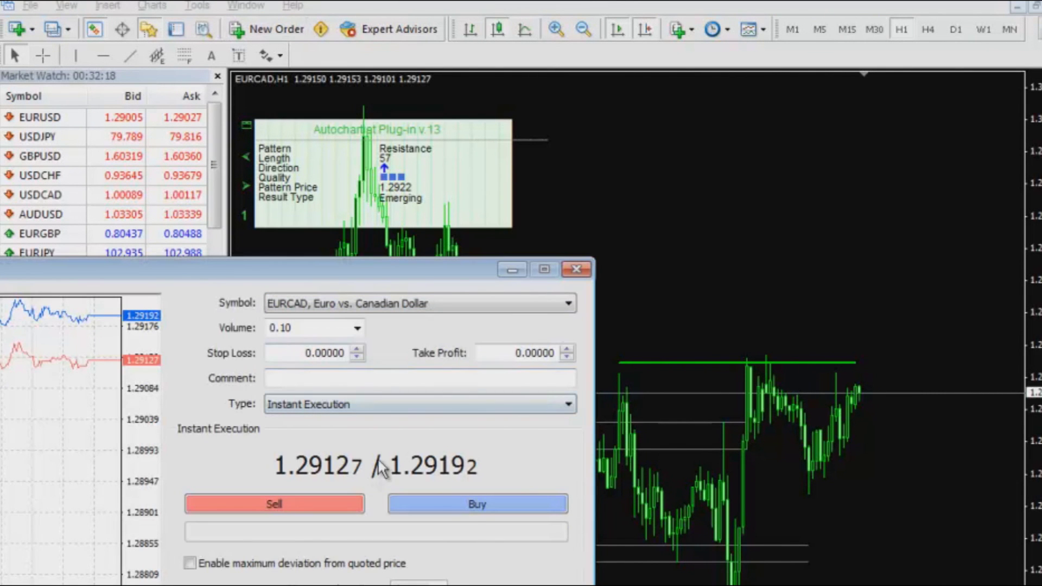
left_click(466, 508)
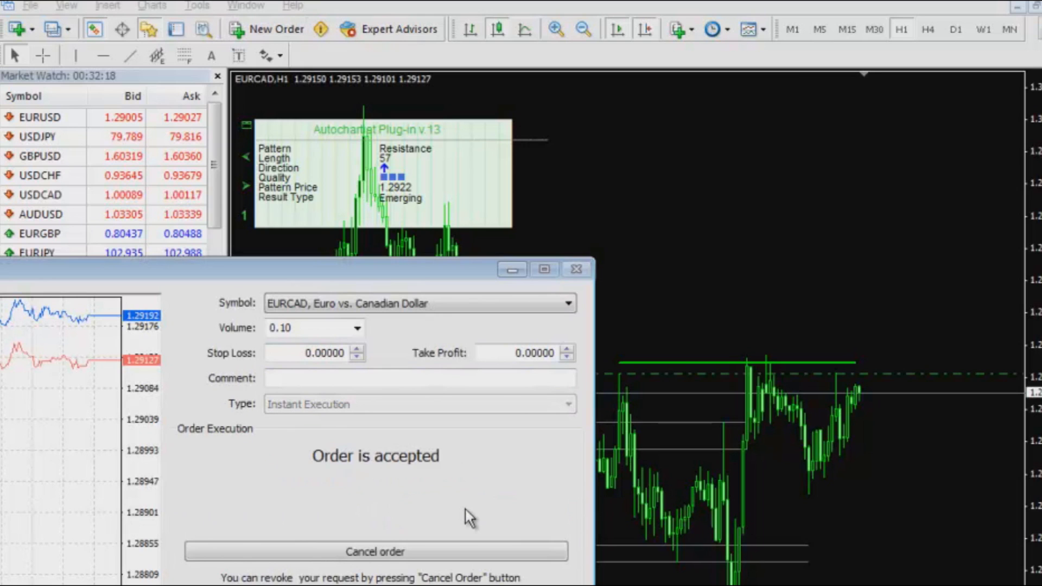
left_click(352, 556)
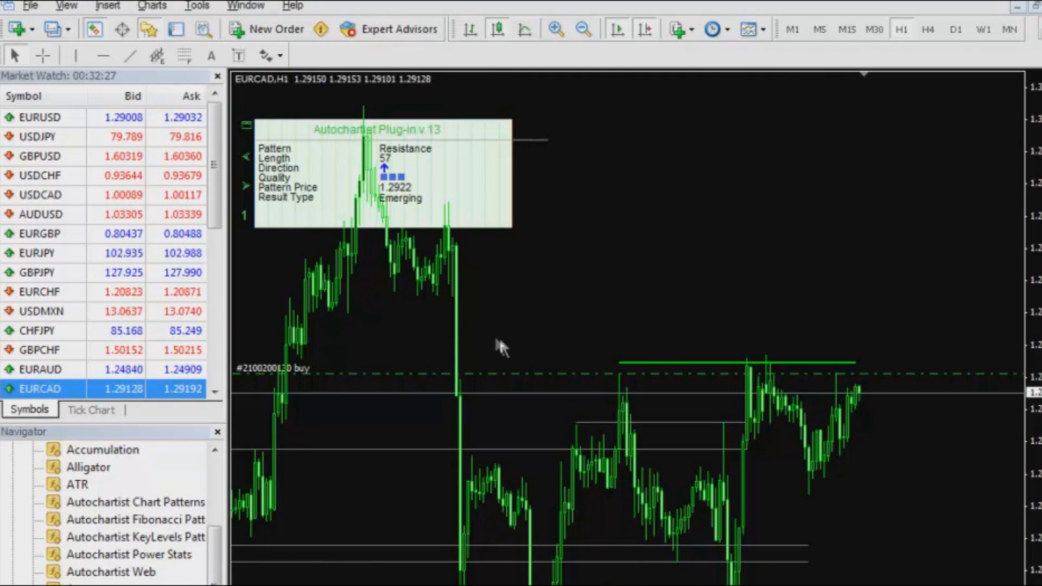
- Show the Terminal panel from the View menu
left_click(64, 7)
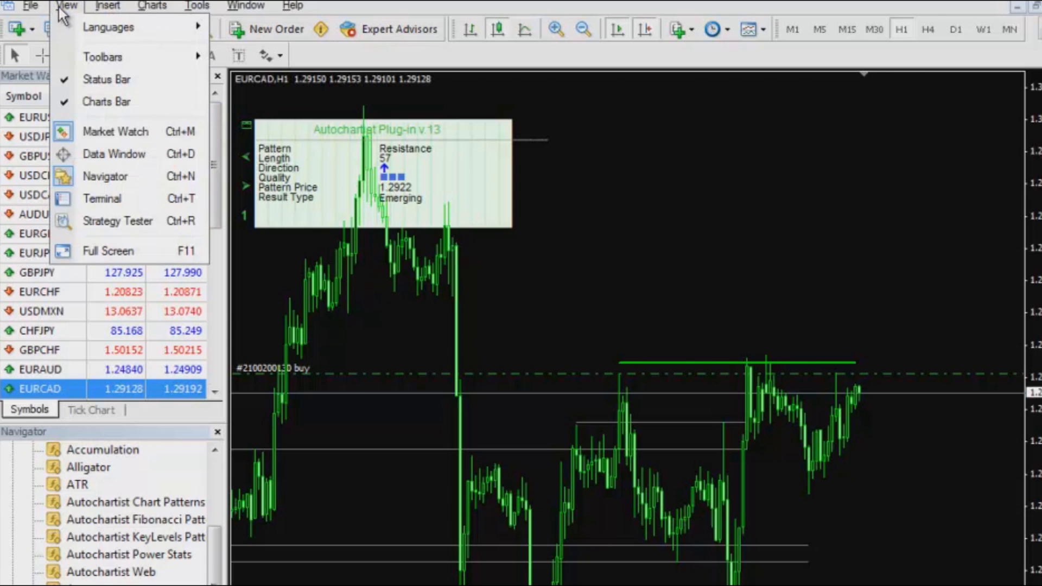
left_click(103, 202)
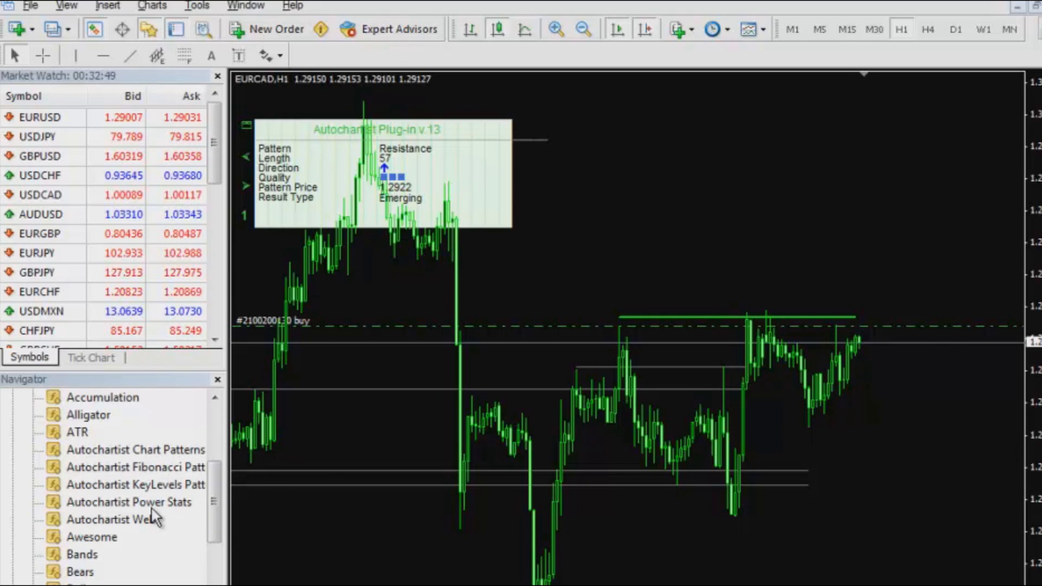
- Drop Autochartist Power Stats onto the EURCAD chart and accept its default settings
left_click(135, 504)
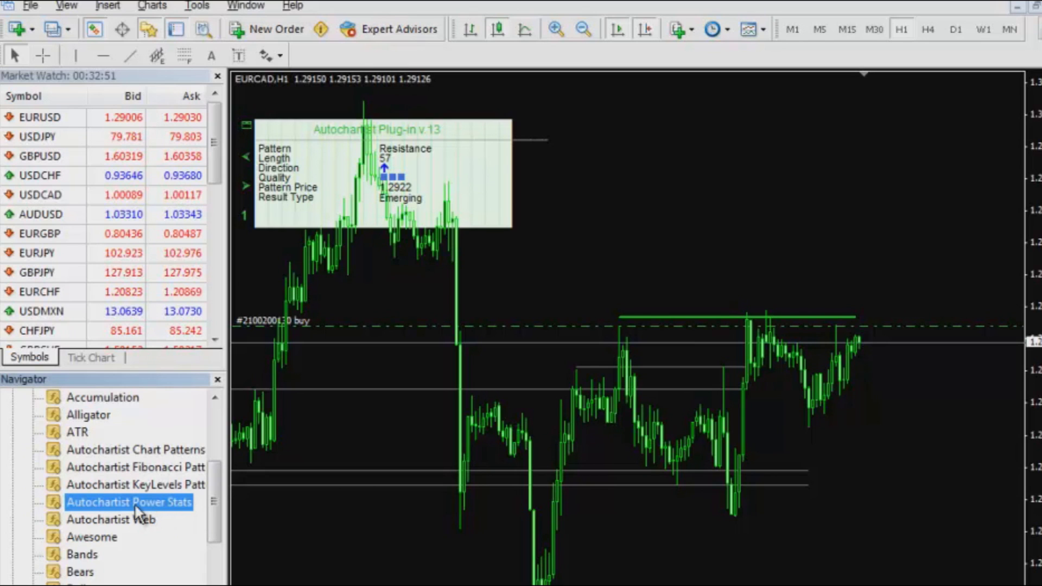
left_click_drag(135, 503, 704, 265)
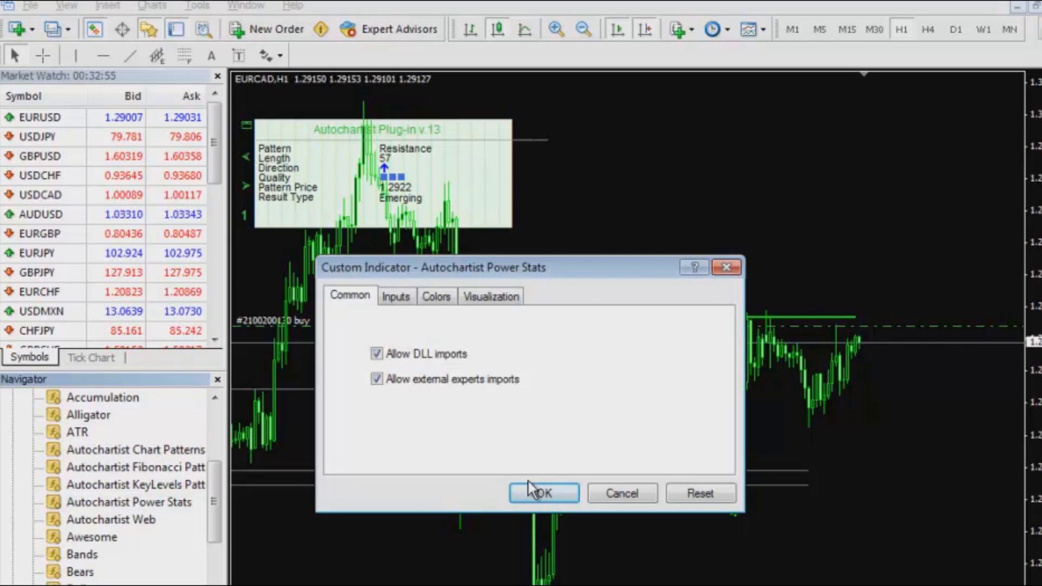
left_click(529, 483)
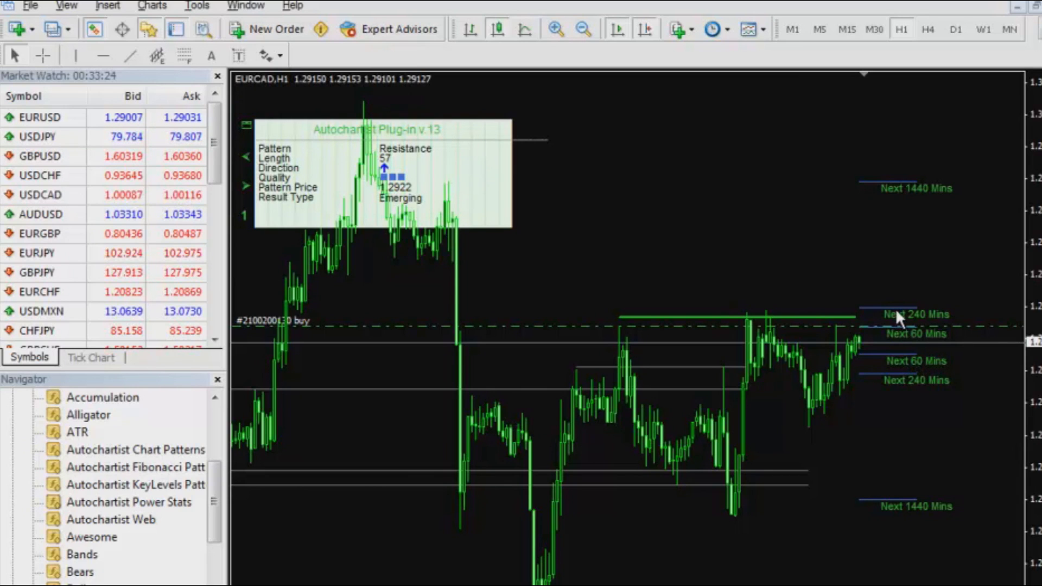
- Draw horizontal lines at the upper and lower Next 240 Mins levels, nudging the upper line onto its level
left_click(103, 55)
left_click_drag(850, 263, 851, 309)
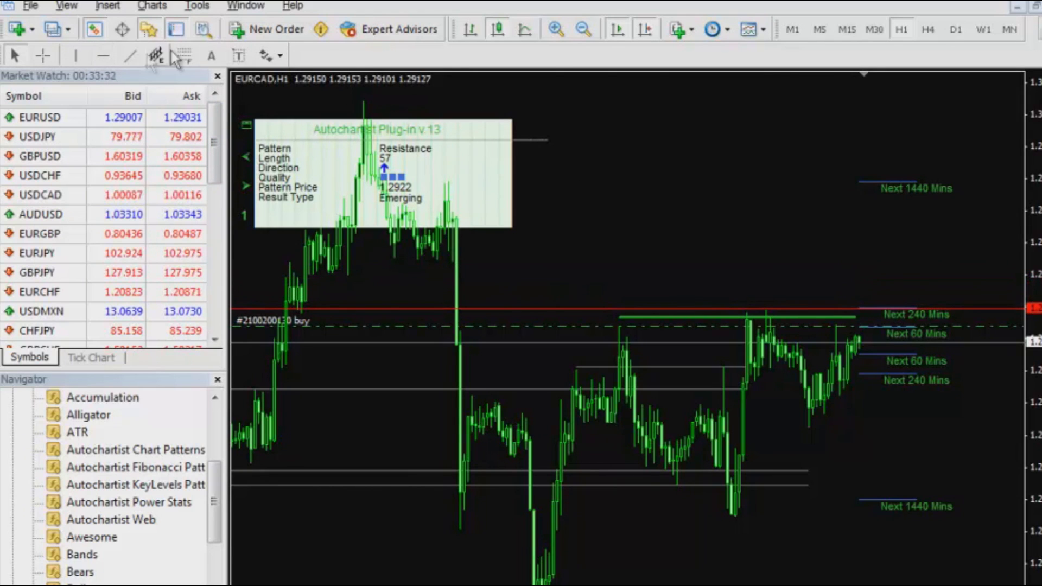
left_click_drag(903, 329, 904, 373)
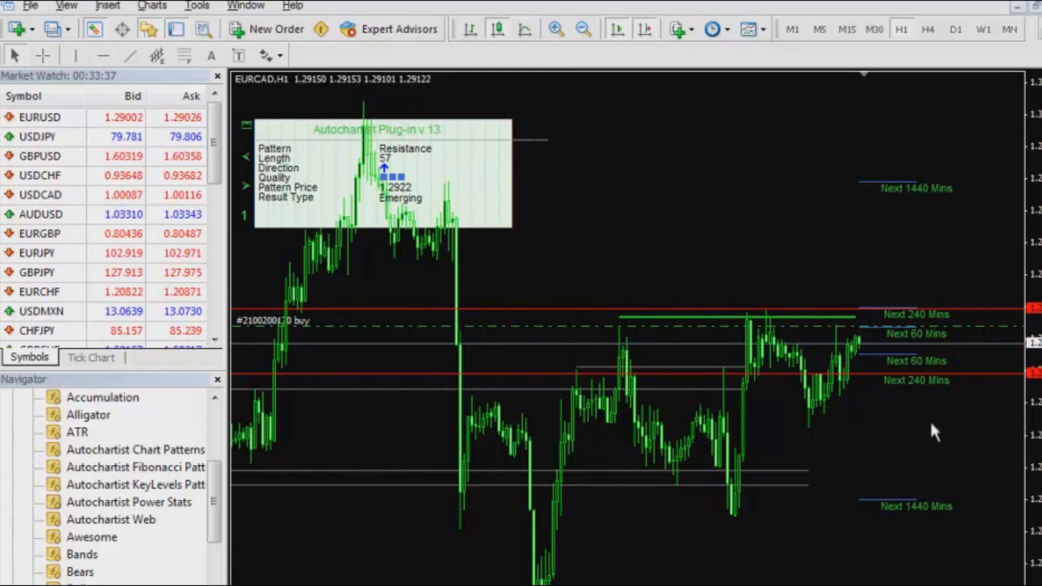
double_click(973, 310)
left_click_drag(973, 308, 972, 307)
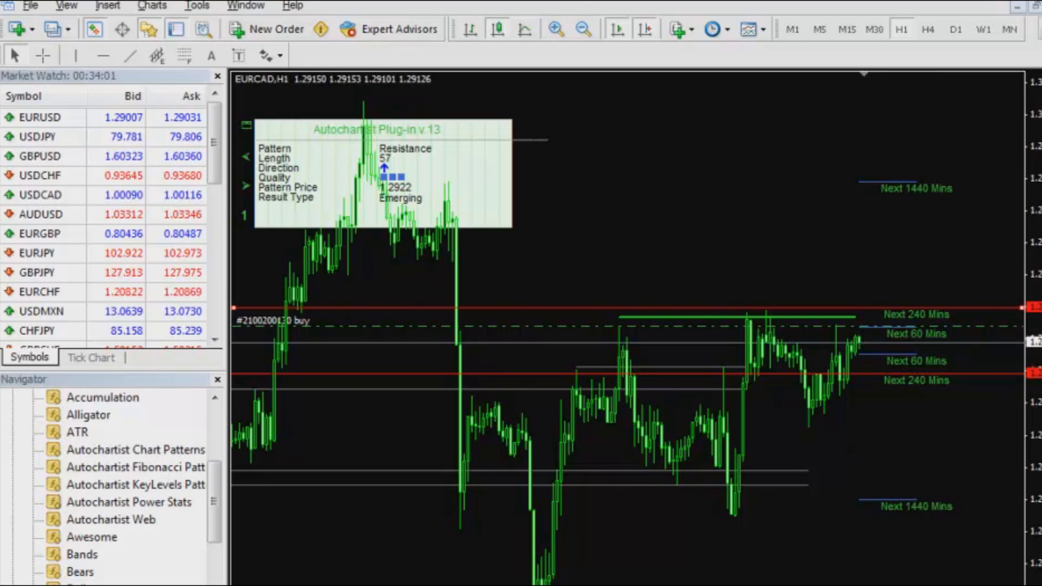
right_click(762, 464)
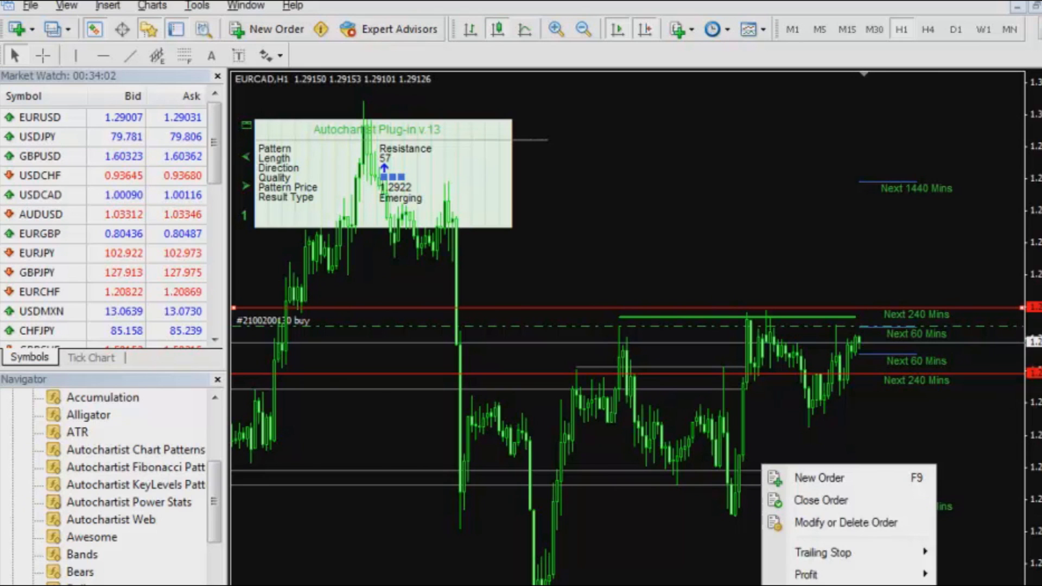
- Modify the open EURCAD buy with Stop Loss 1.29000 and Take Profit 1.29260, then confirm
left_click(846, 520)
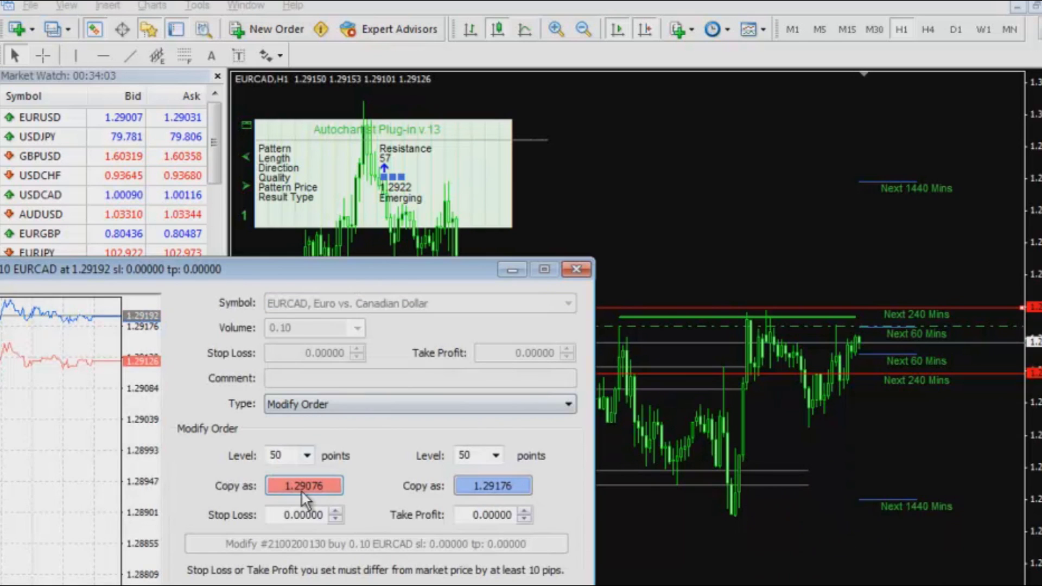
left_click(293, 488)
double_click(288, 514)
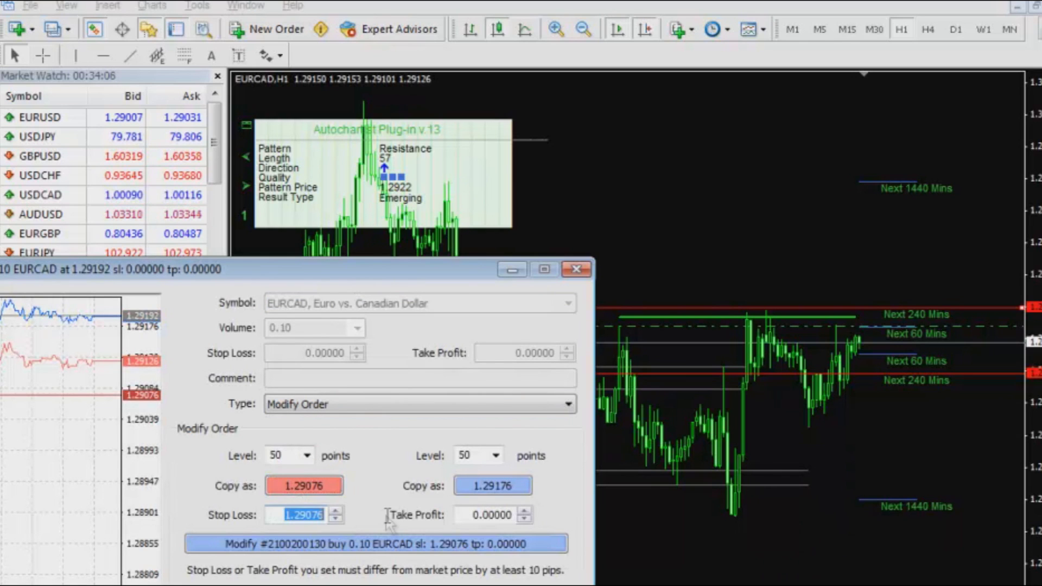
type("1.29000")
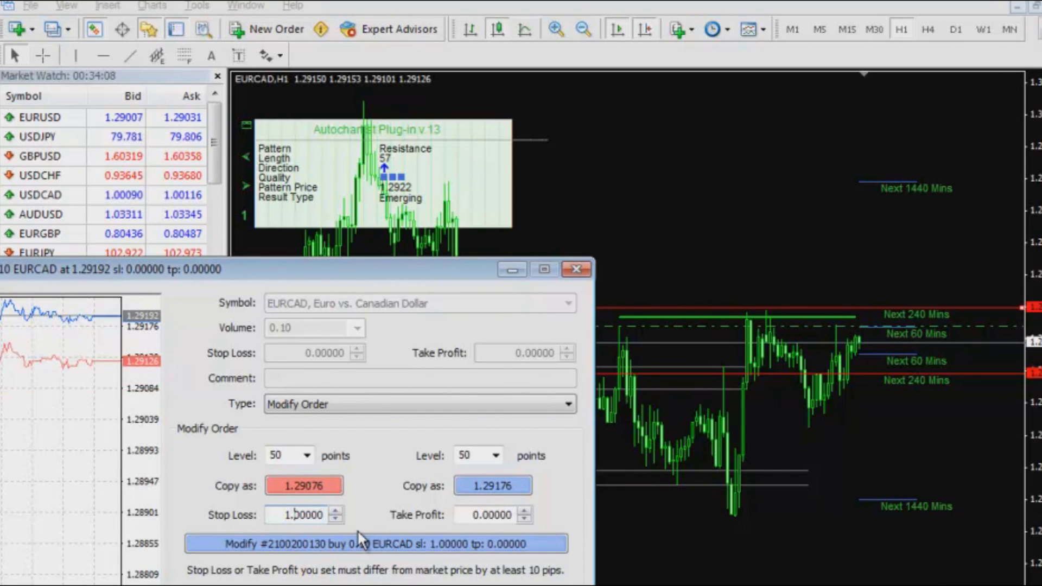
double_click(488, 515)
type("1.20000")
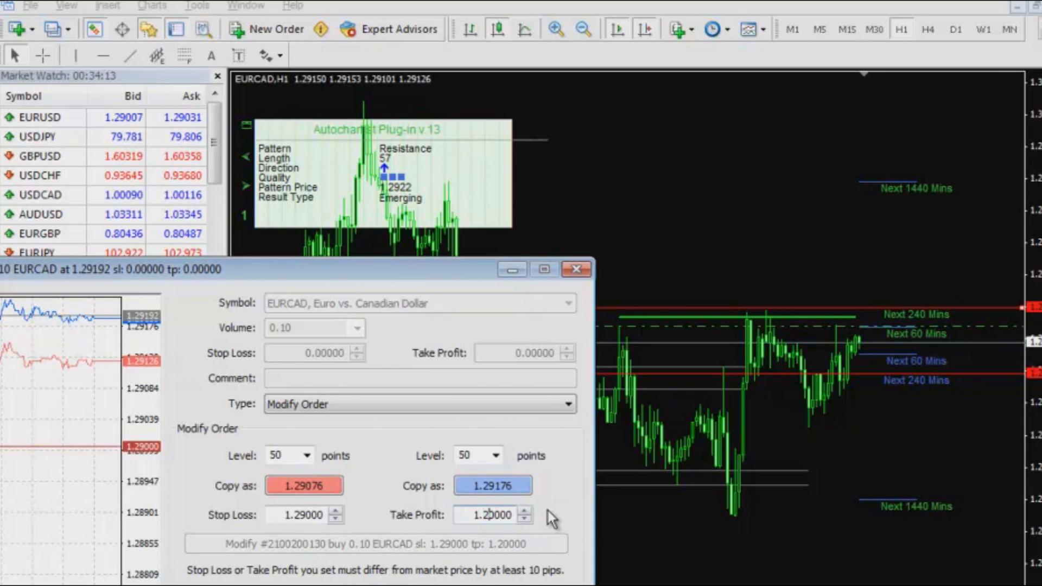
type("926")
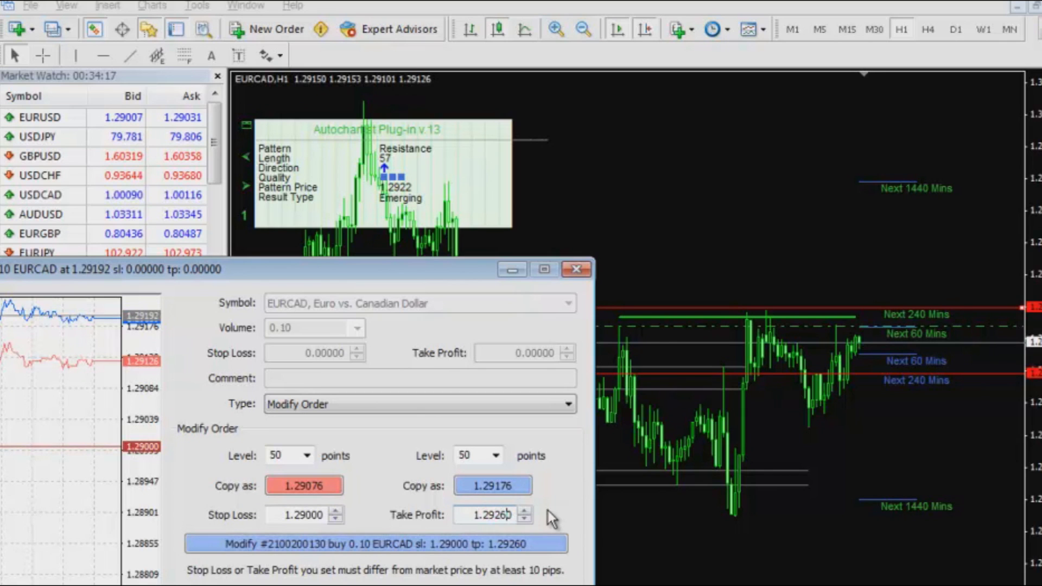
left_click(396, 542)
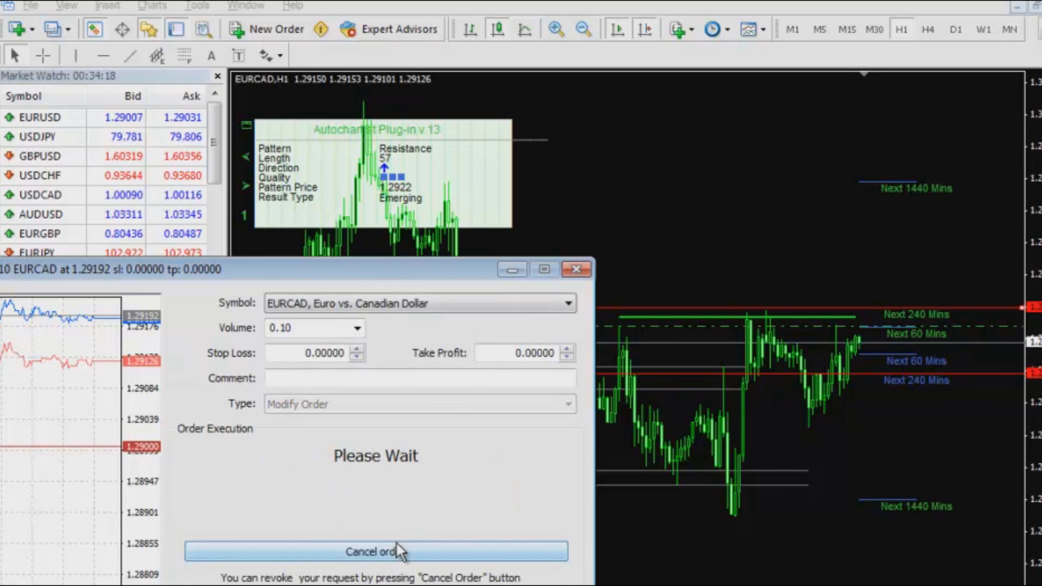
left_click(326, 554)
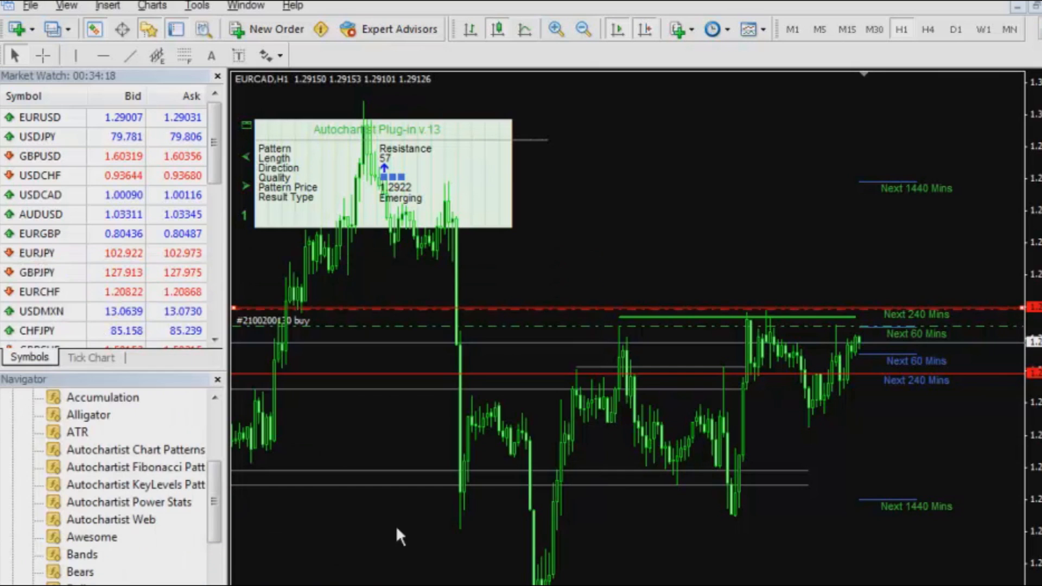
double_click(989, 374)
double_click(988, 373)
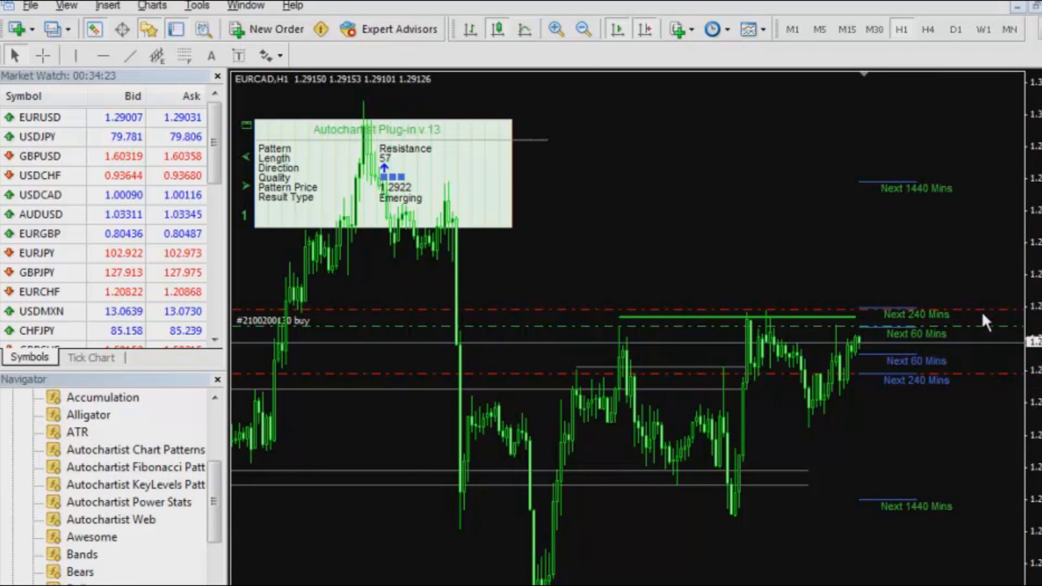